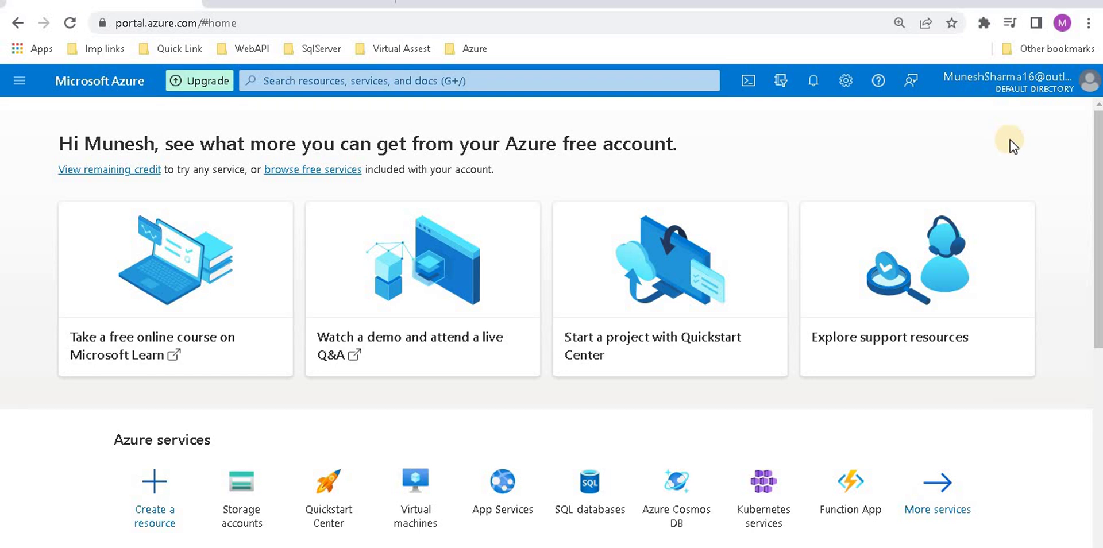
Search the portal for "storage" and open the Storage accounts service.
click(20, 80)
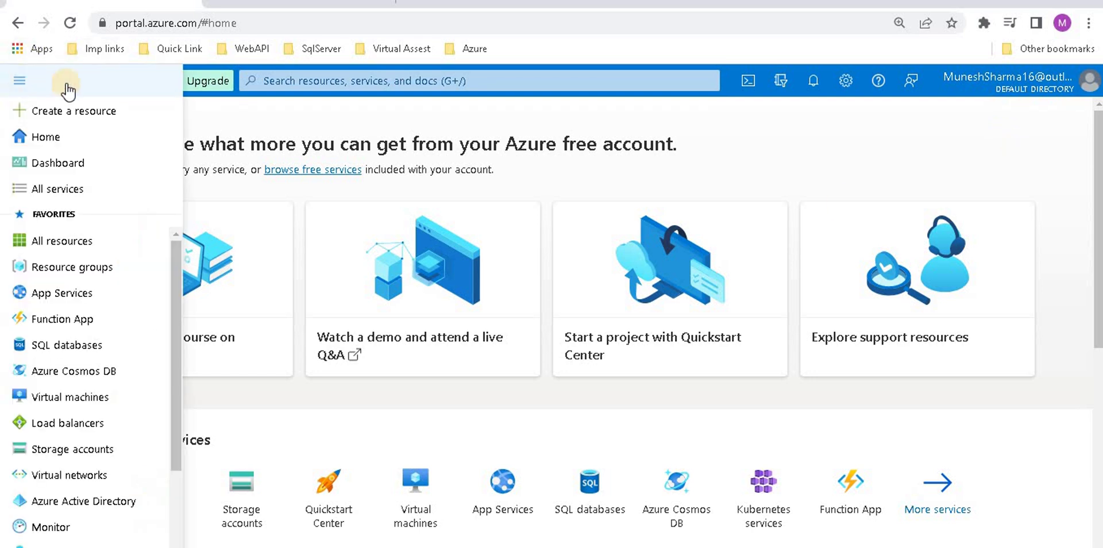
click(307, 77)
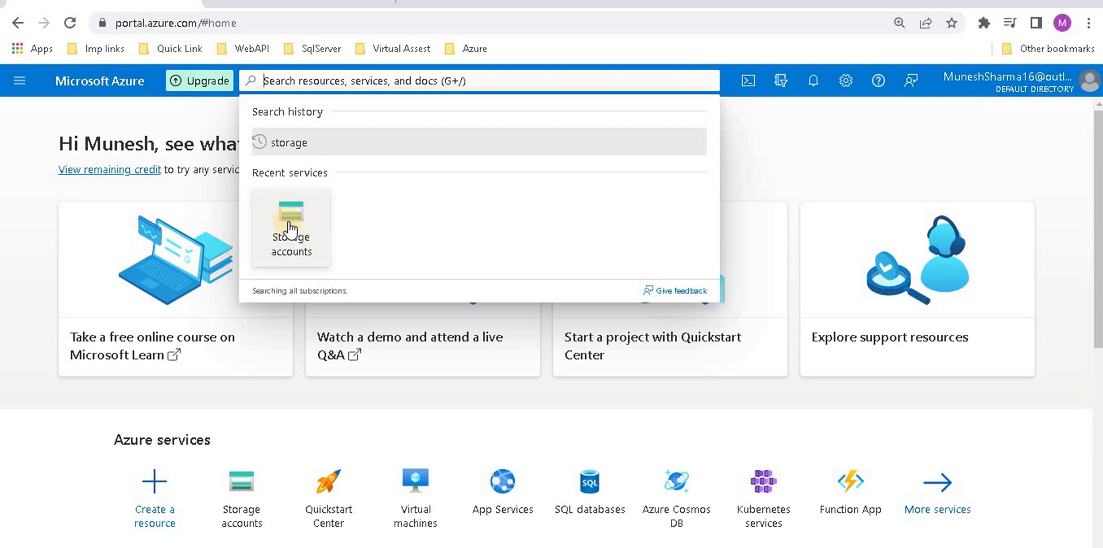
text(s)
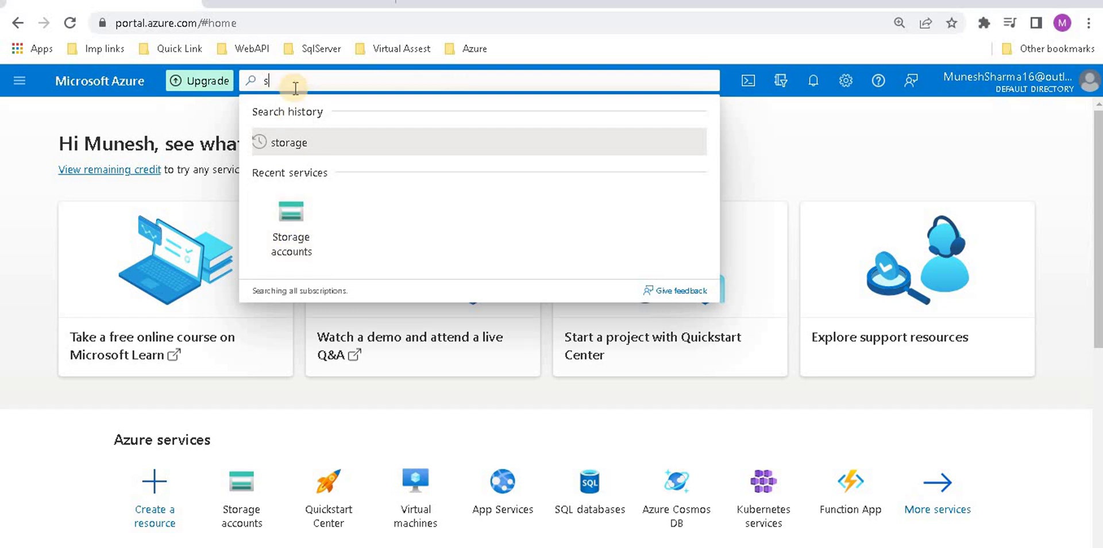
text(torage)
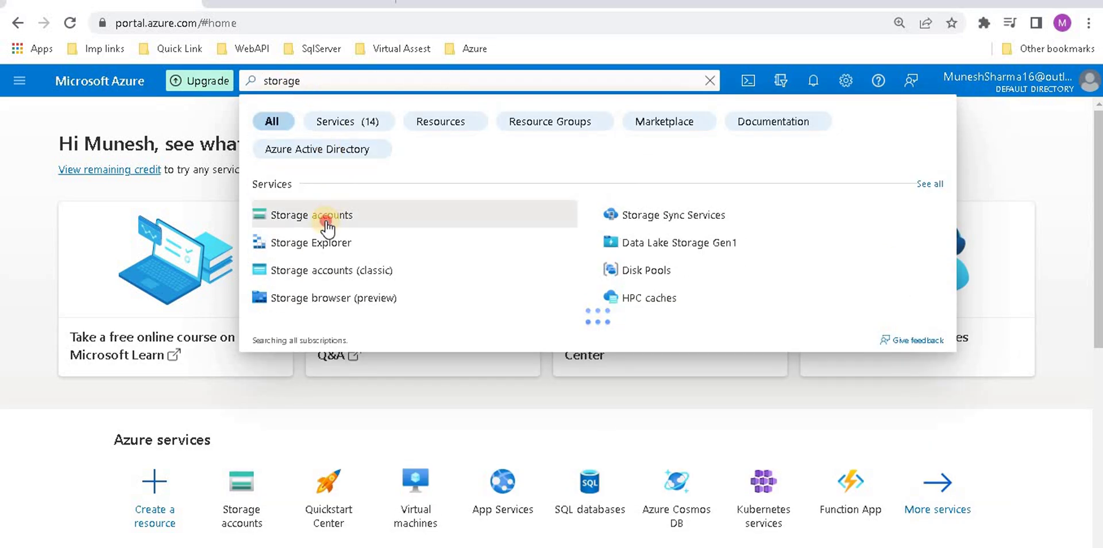
click(326, 222)
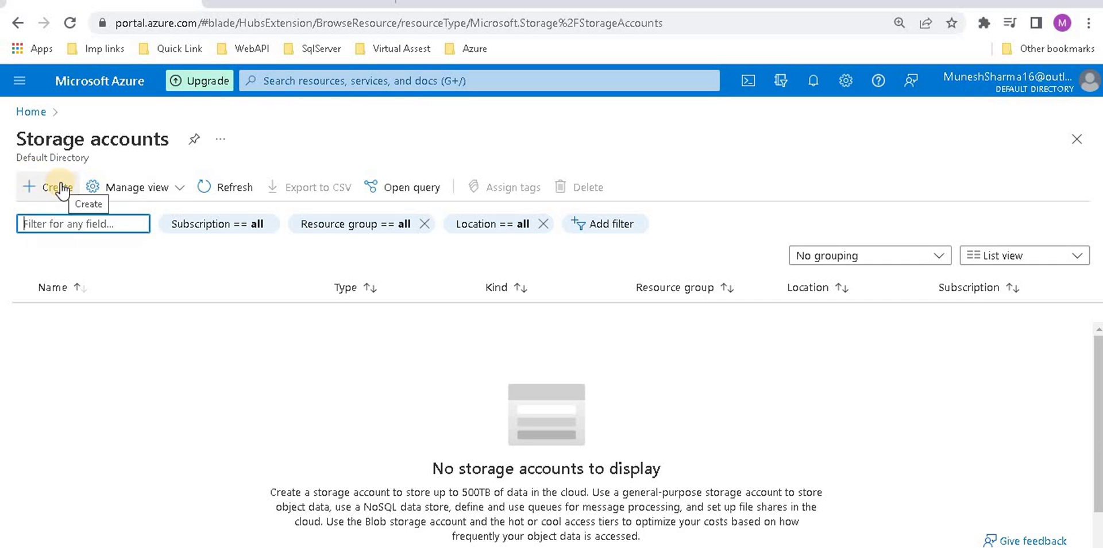
Start creating a storage account with the Free Trial subscription and the DotNetOfficeResourceGroup resource group.
key(ctrl+plus)
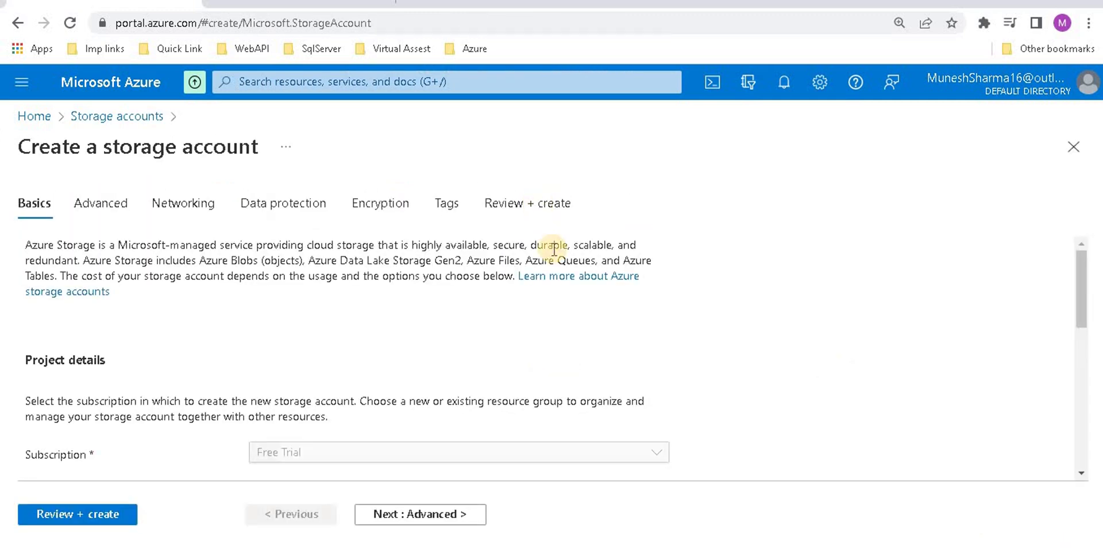
scroll(812, 296, down, 3)
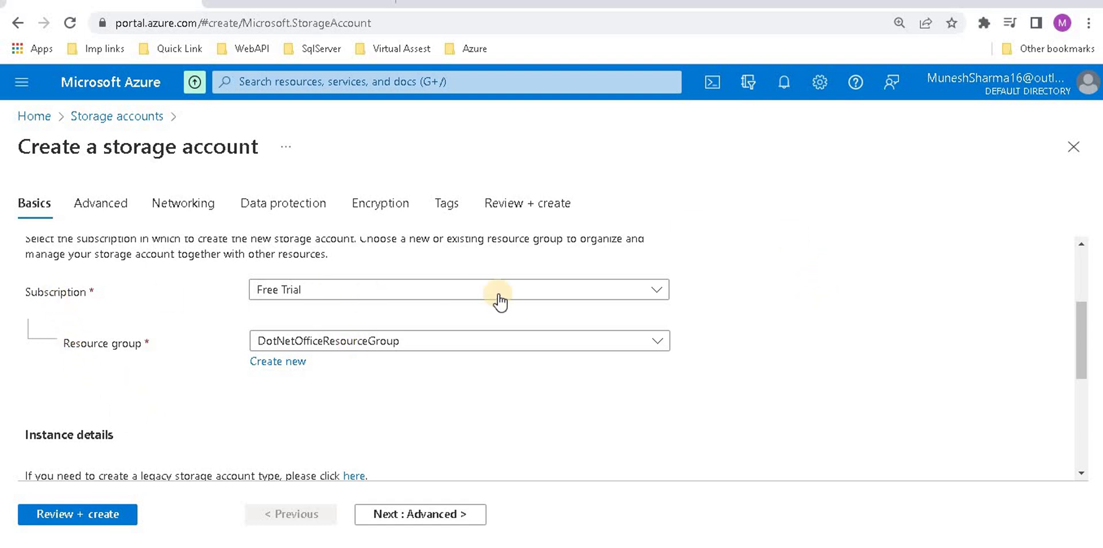
click(592, 287)
click(693, 305)
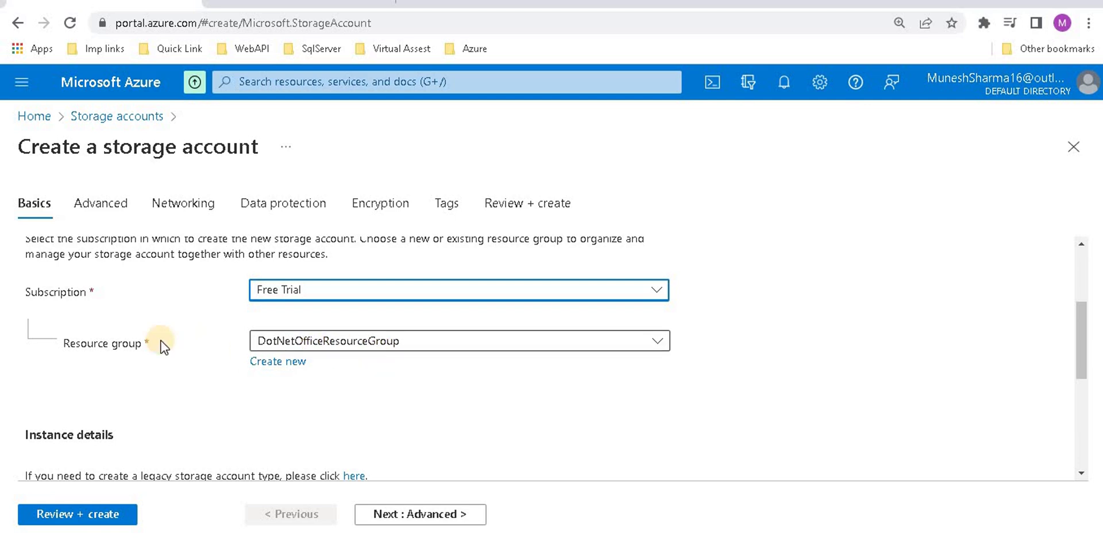
click(560, 341)
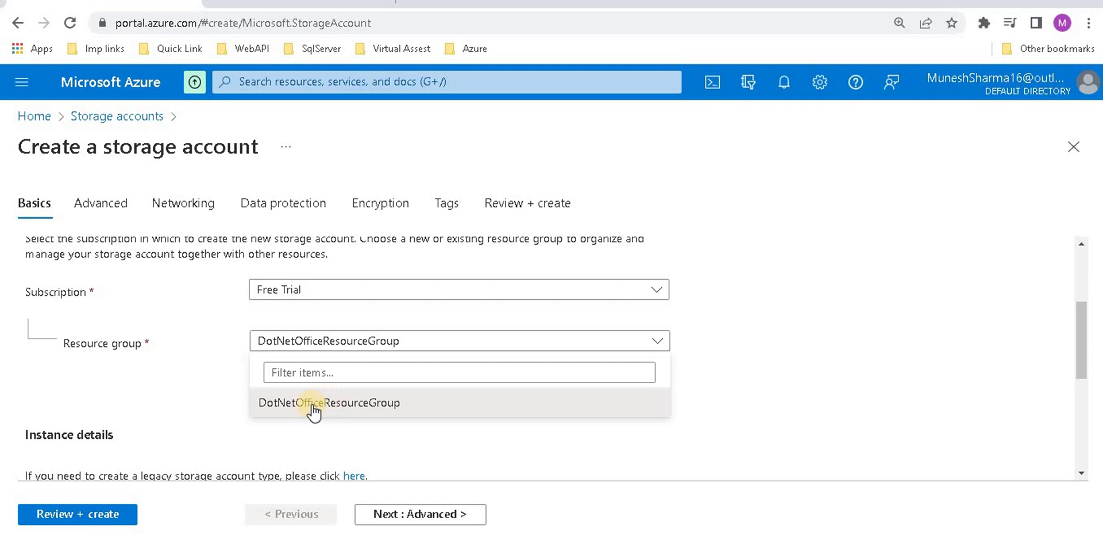
click(316, 340)
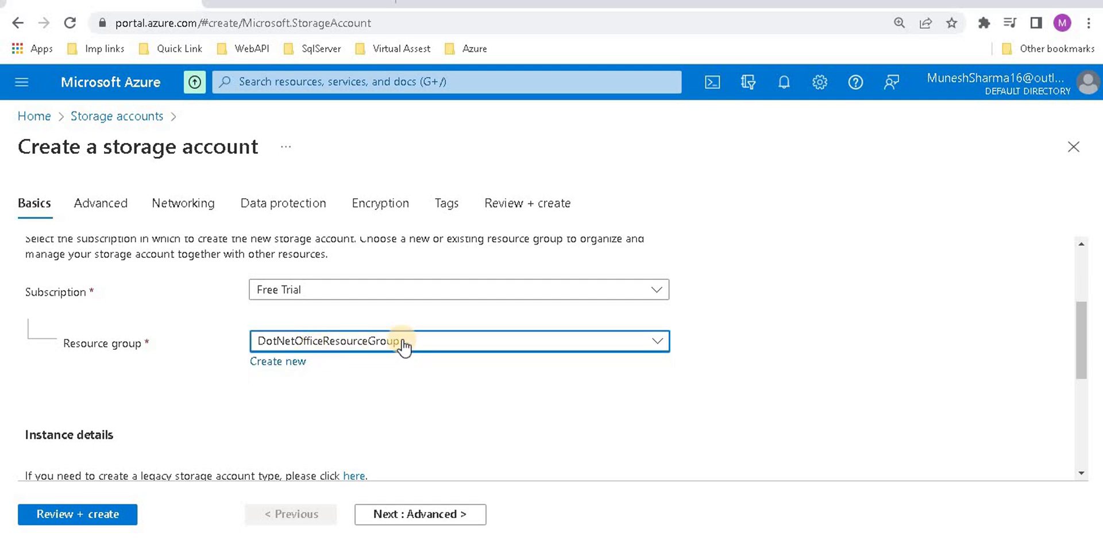
click(278, 362)
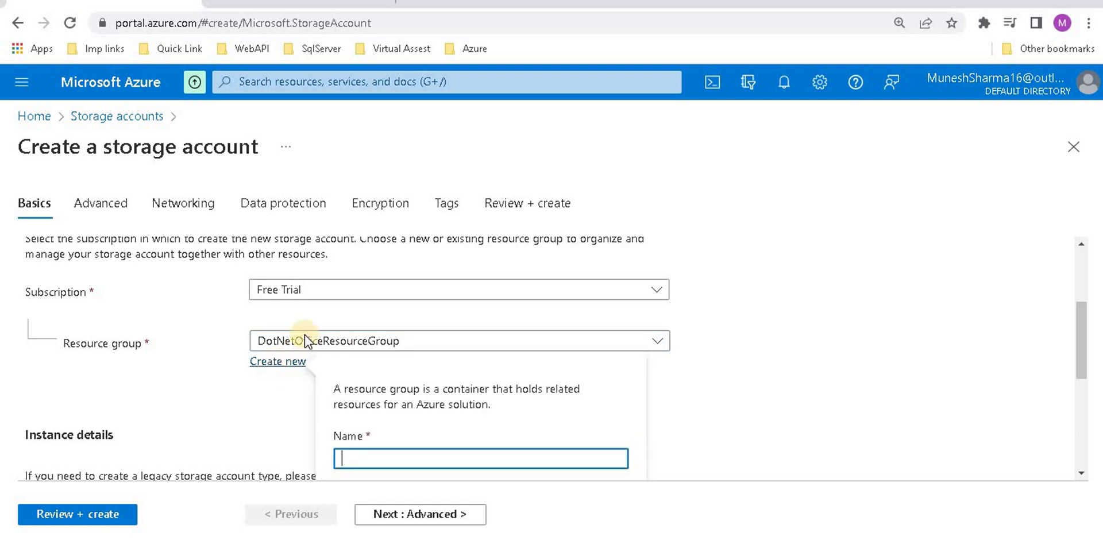
scroll(305, 339, down, 2)
click(290, 280)
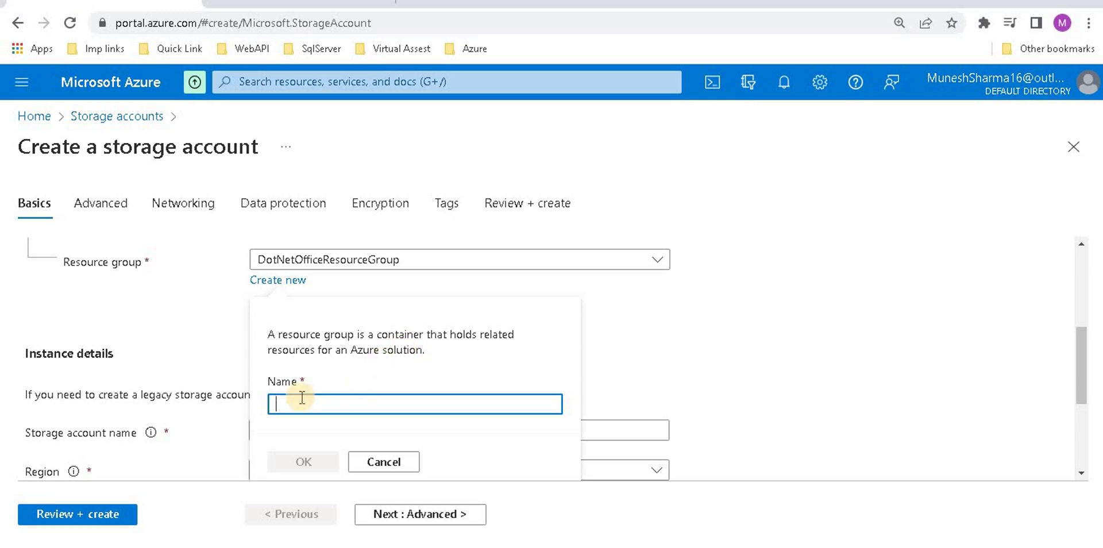
click(781, 356)
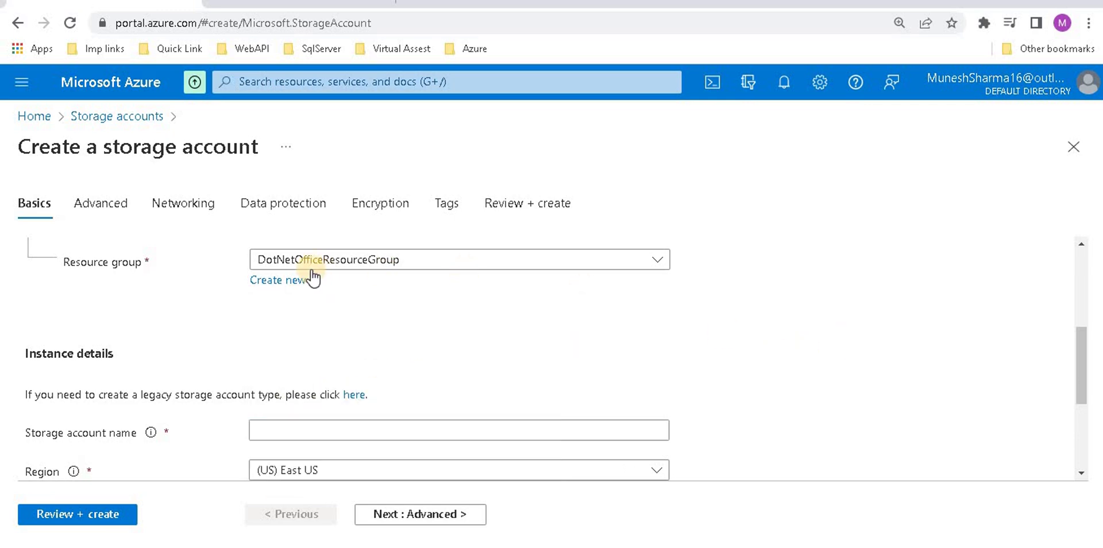
scroll(197, 329, up, 1)
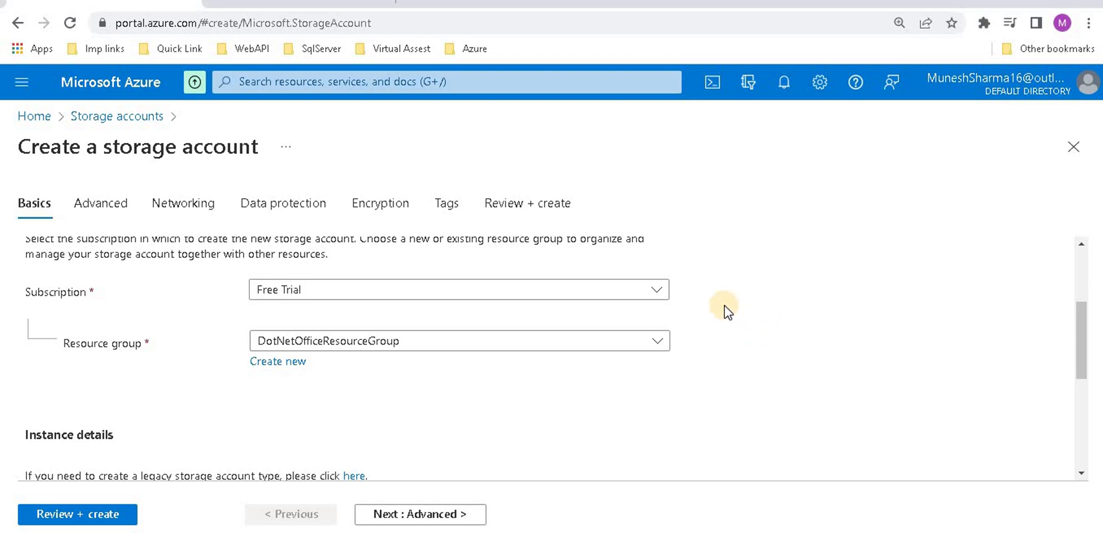
Check the naming rules for the storage account name and set the name to dotnetofficesaccount.
scroll(720, 302, down, 3)
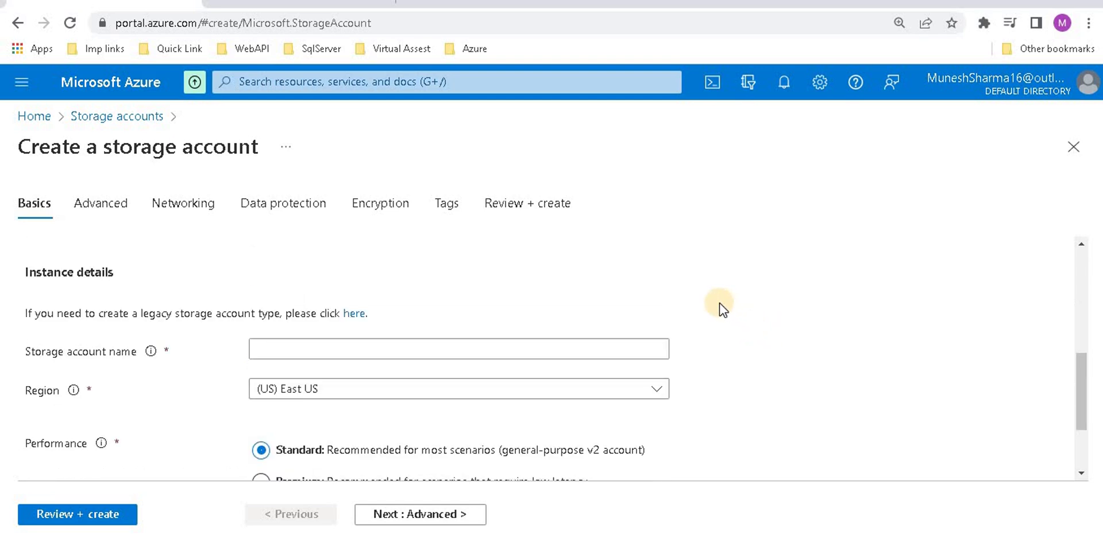
scroll(718, 298, down, 1)
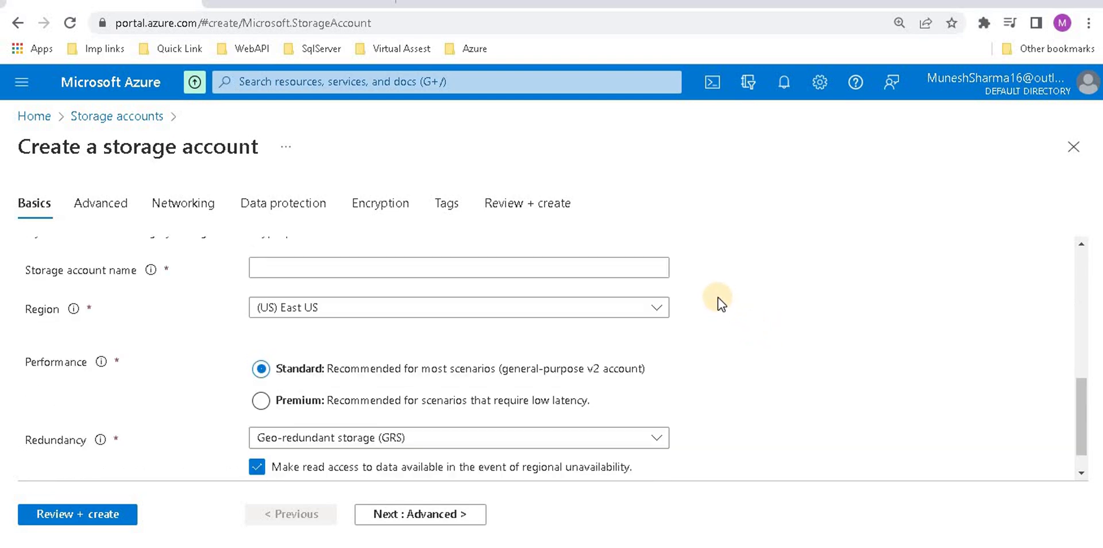
scroll(718, 297, up, 1)
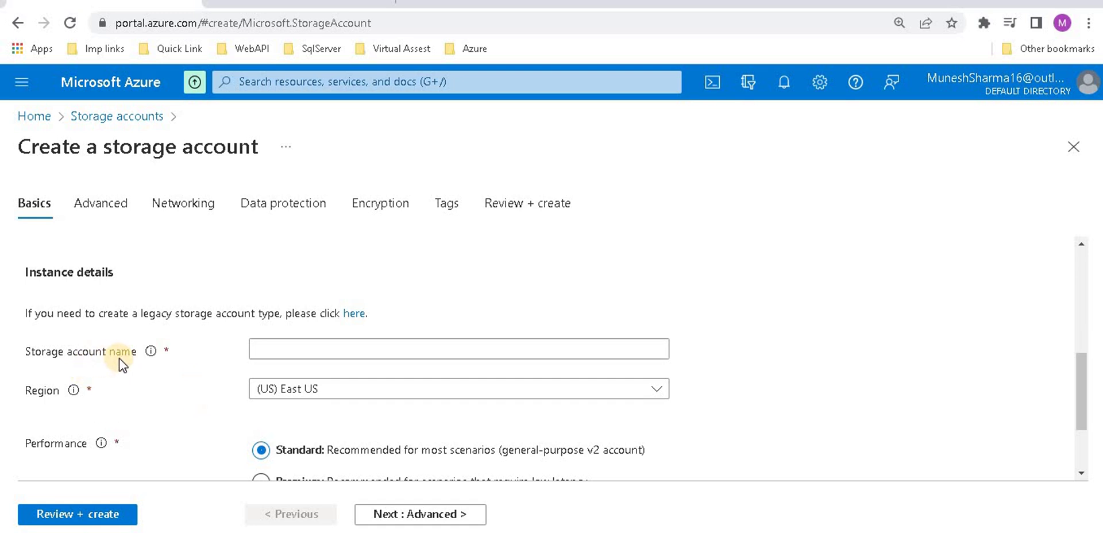
mouse_move(154, 351)
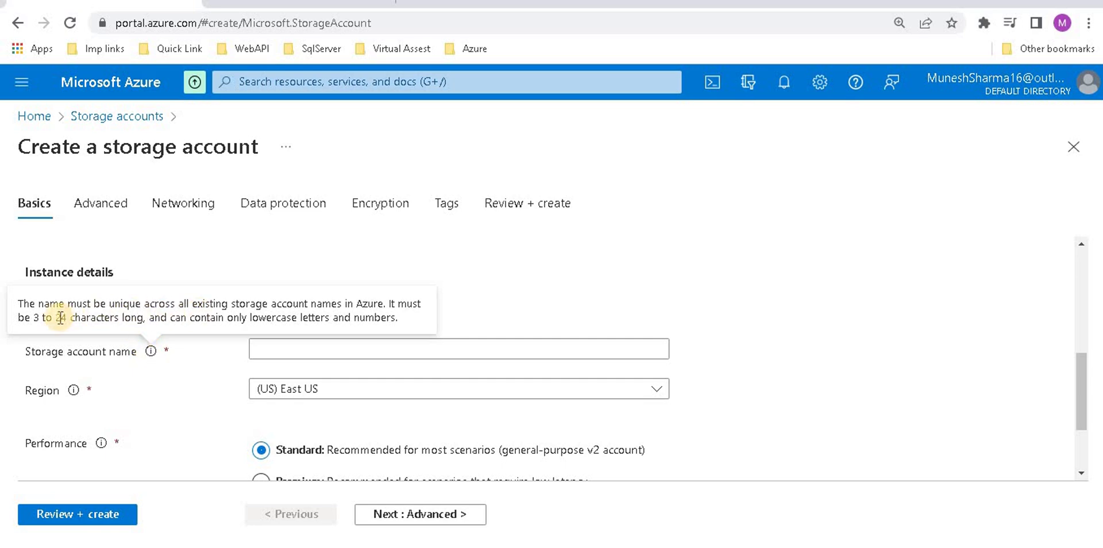
drag(19, 317, 409, 320)
click(364, 347)
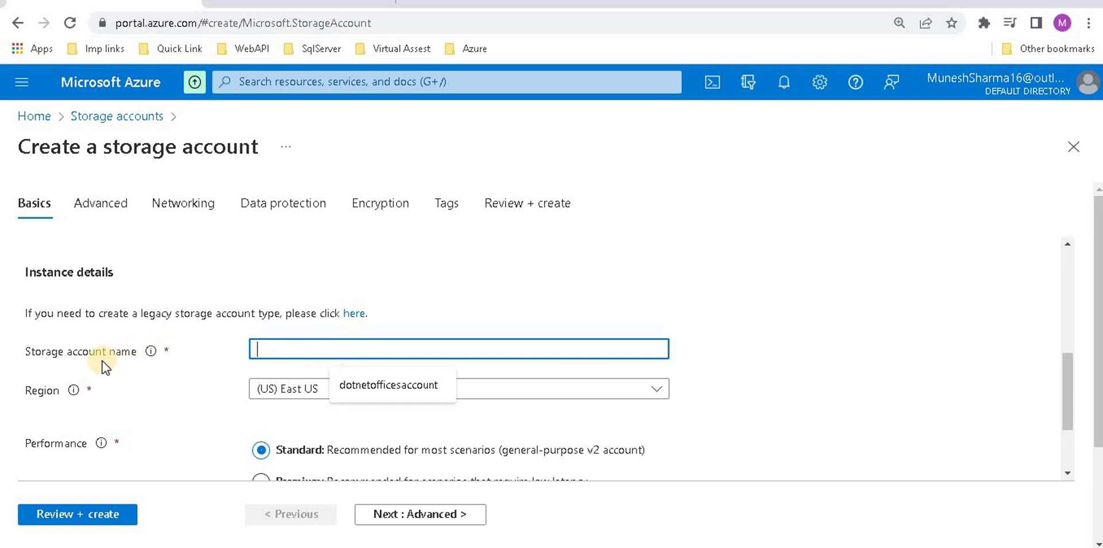
click(374, 387)
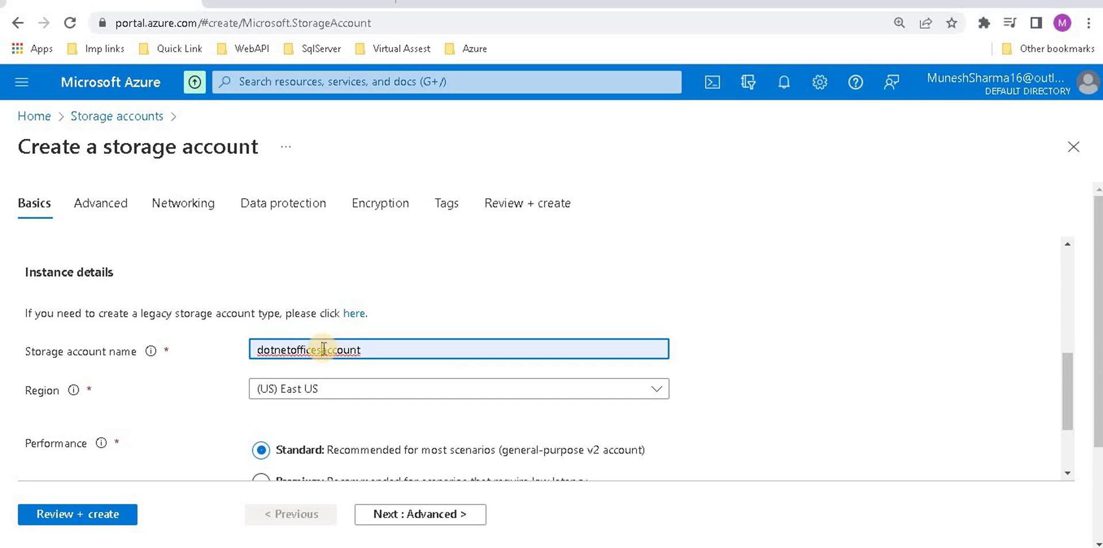
Try the storage account name dotnetofficestorageaccount and restore it to dotnetofficesaccount.
click(331, 349)
text(torg)
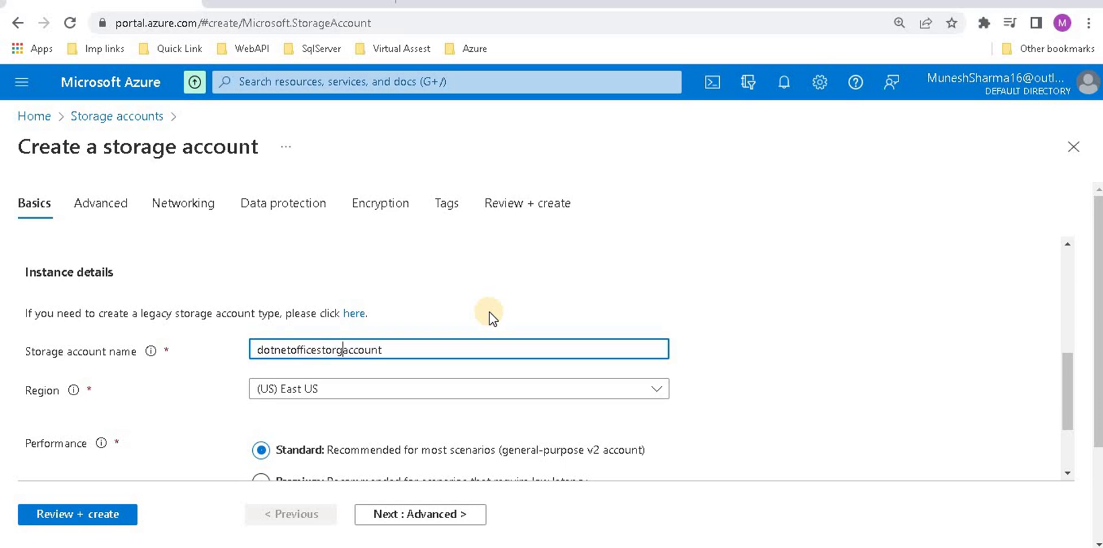
key(BackSpace)
text(age)
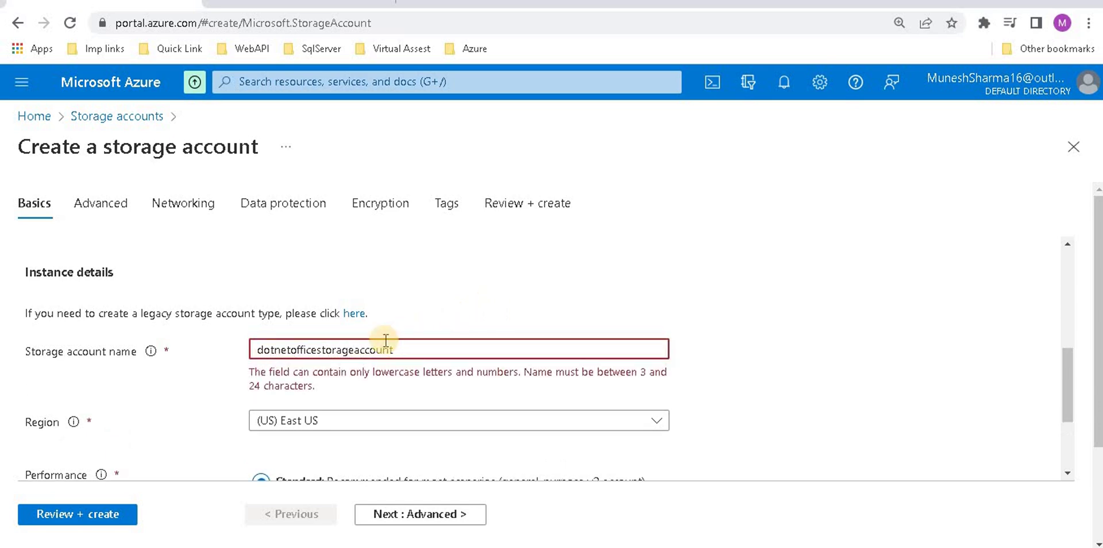
key(BackSpace)
key(BackSpace)
key(BackSpace)
key(BackSpace)
key(BackSpace)
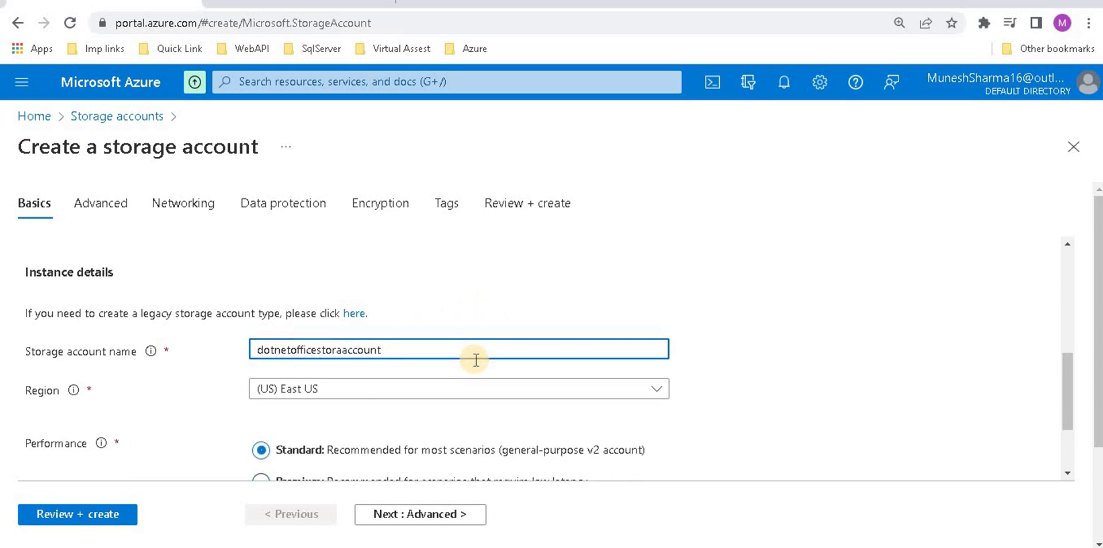
key(BackSpace)
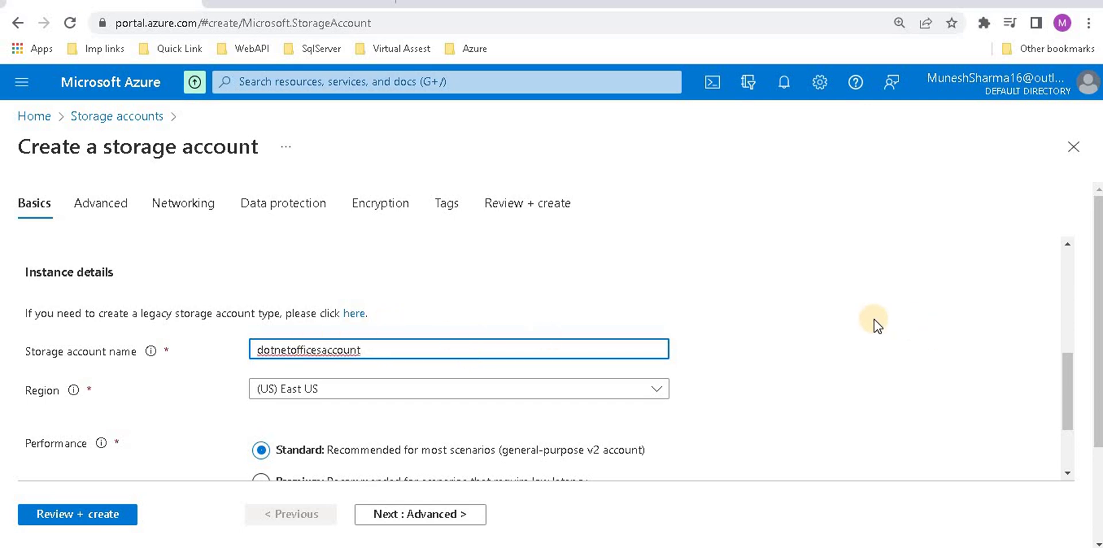
Keep the region at (US) East US, check the performance description and choose Standard performance.
scroll(874, 319, down, 1)
mouse_move(75, 310)
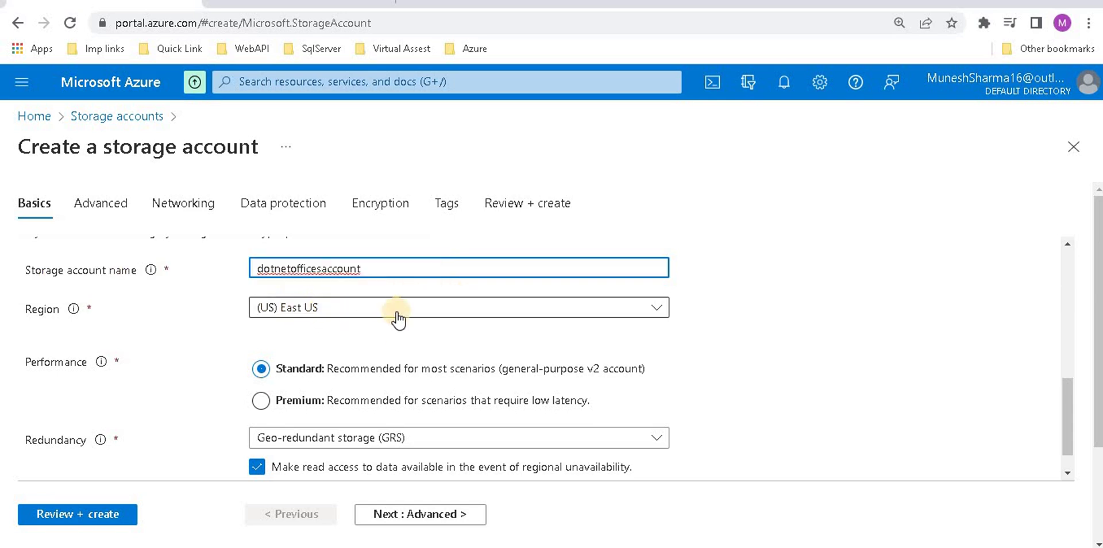
scroll(230, 287, down, 1)
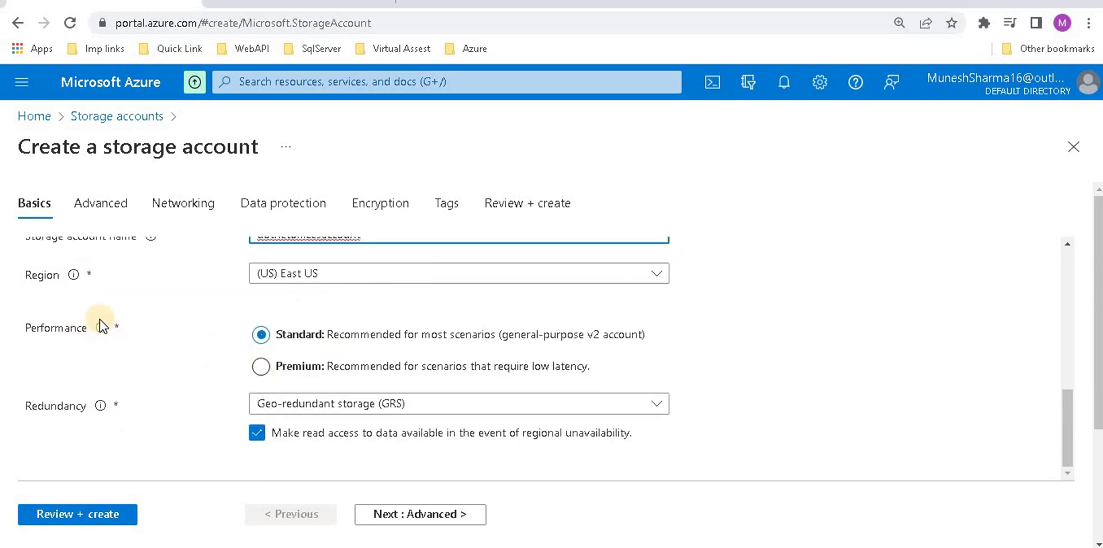
mouse_move(102, 328)
mouse_move(101, 330)
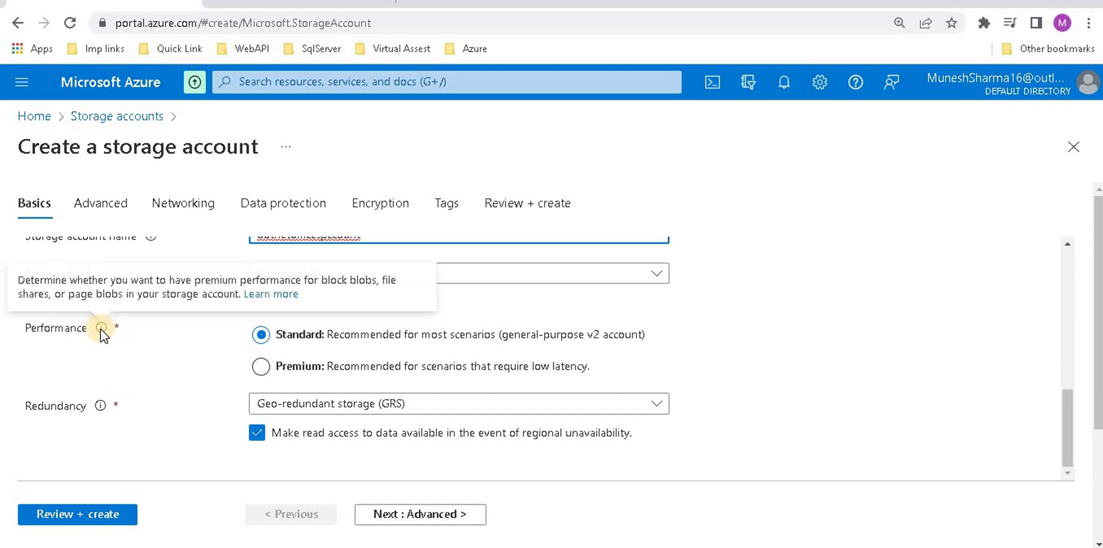
double_click(107, 296)
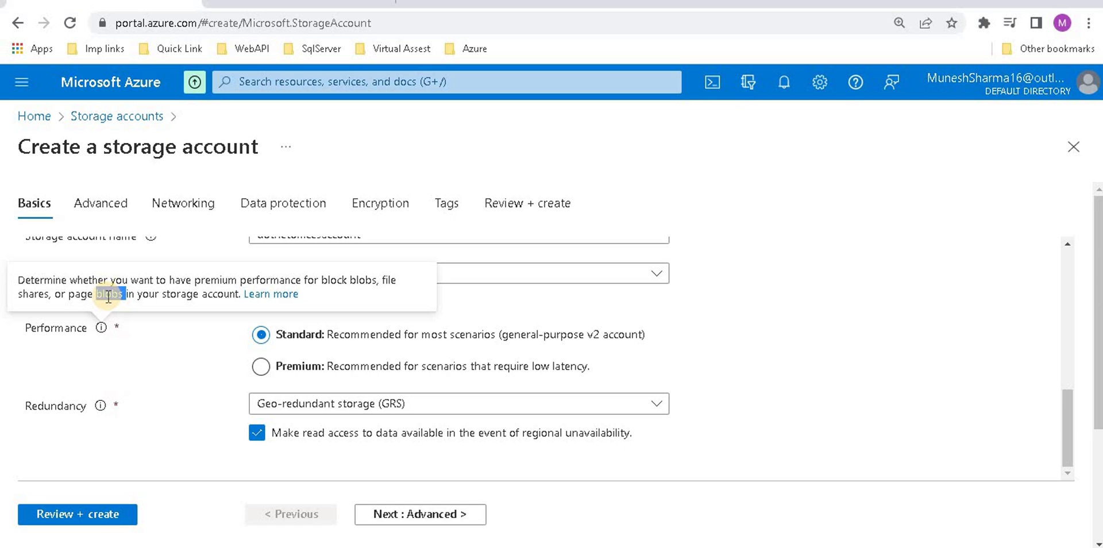
click(262, 336)
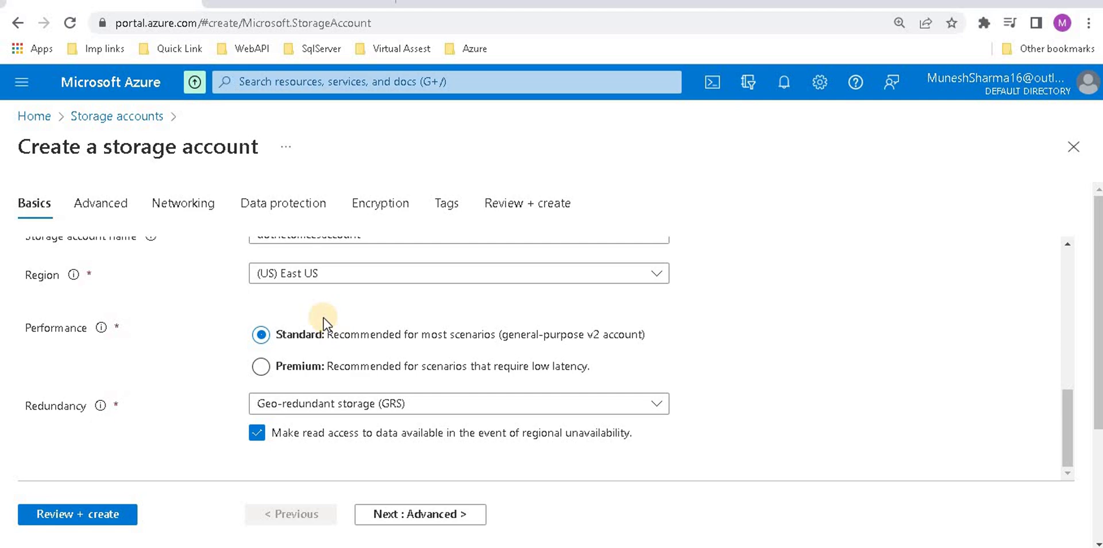
Review the redundancy options, keep Geo-redundant storage (GRS) and proceed to the advanced settings.
scroll(322, 319, down, 2)
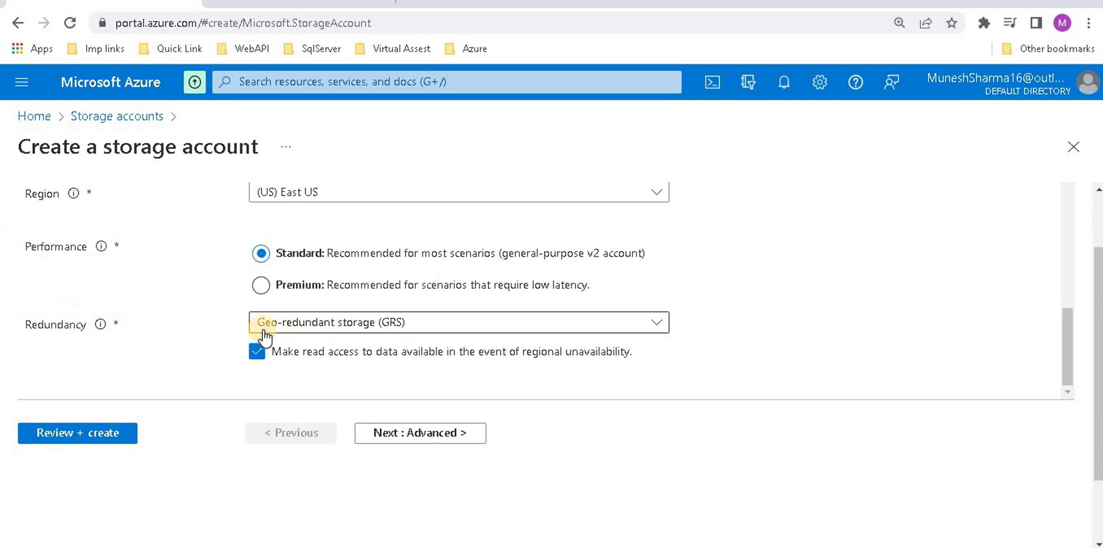
click(495, 327)
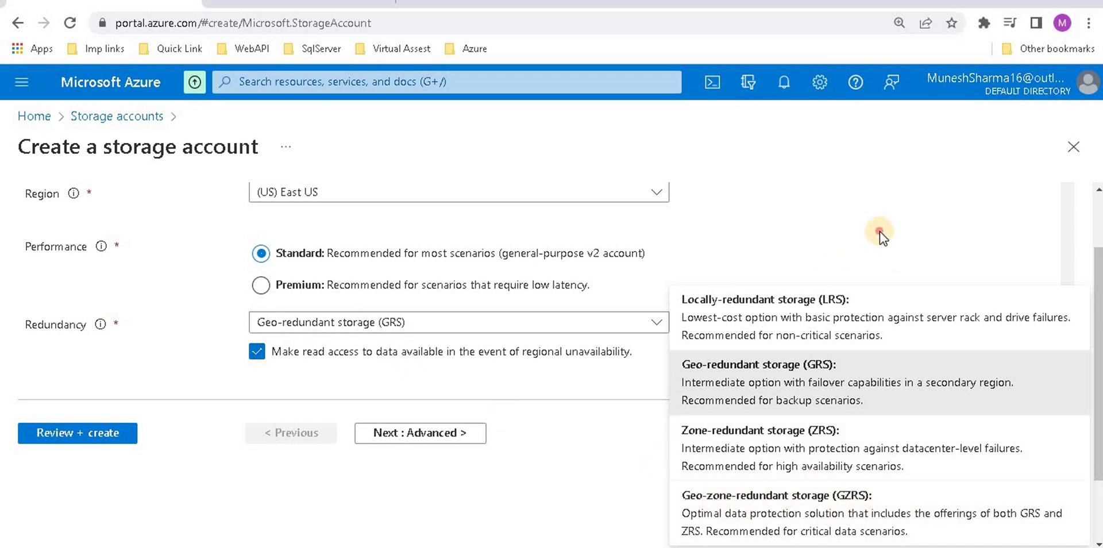
click(819, 219)
scroll(687, 312, down, 2)
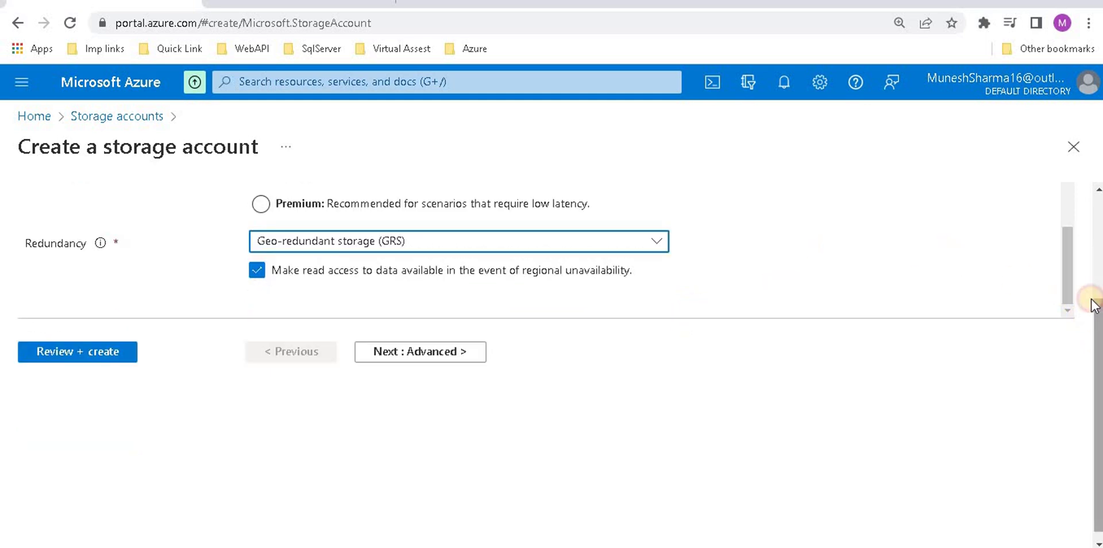
scroll(1091, 295, up, 2)
click(411, 455)
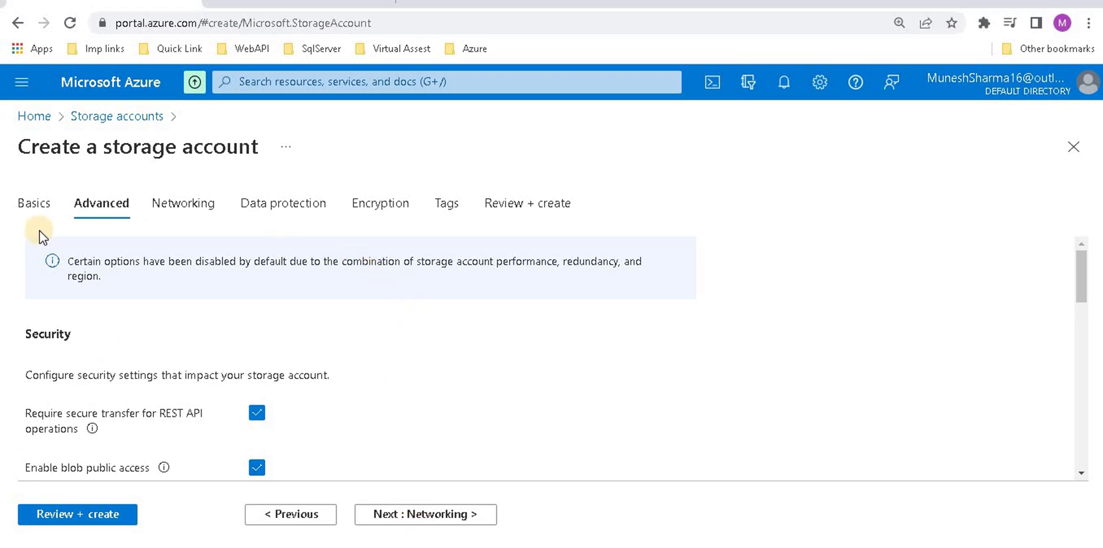
Review the advanced security, Data Lake and blob storage options, keep the Hot access tier, and proceed to the networking settings.
scroll(541, 288, down, 3)
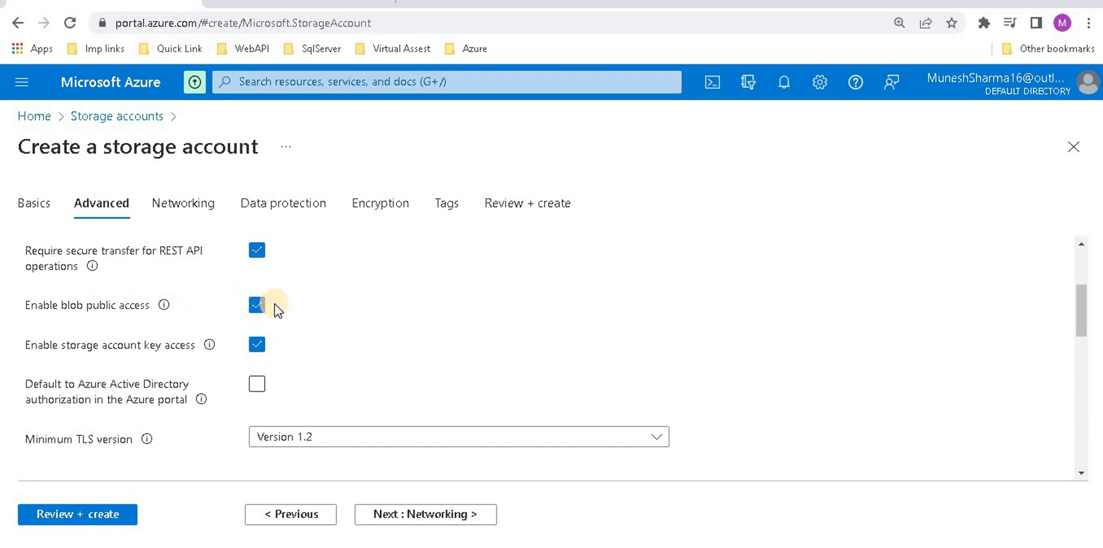
mouse_move(165, 306)
click(257, 384)
scroll(392, 320, down, 1)
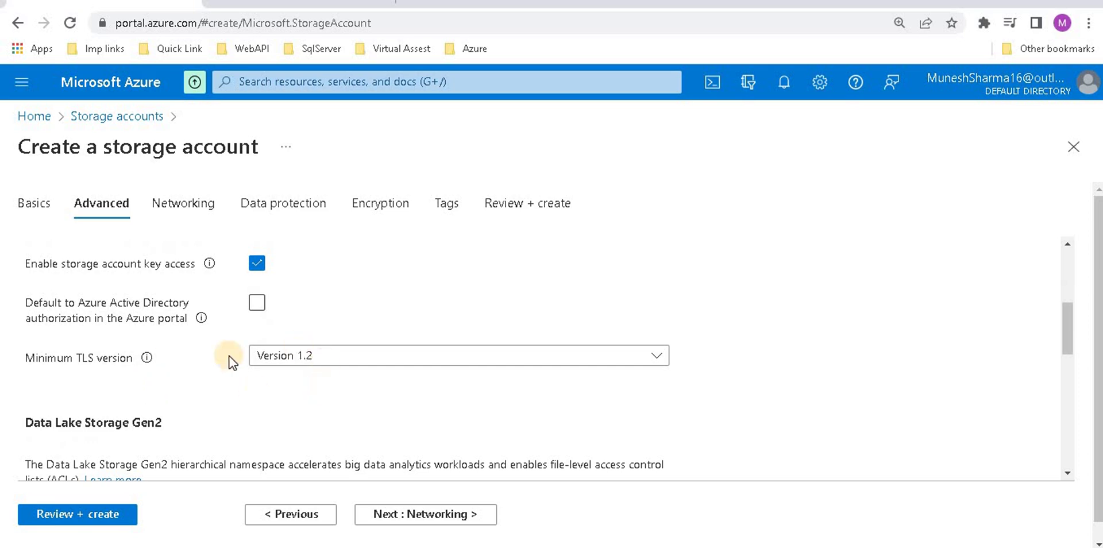
scroll(222, 287, down, 3)
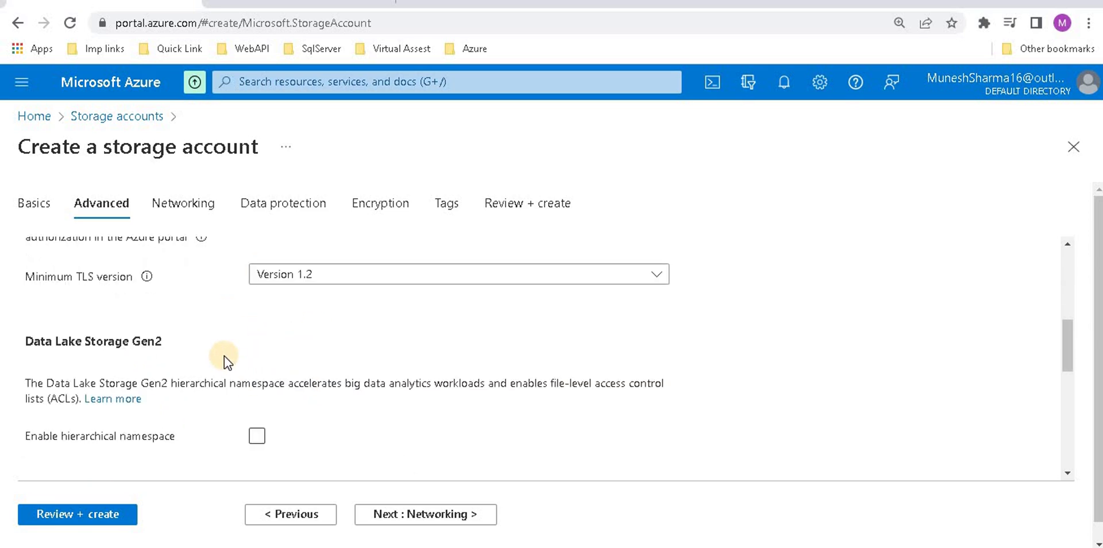
scroll(222, 285, up, 1)
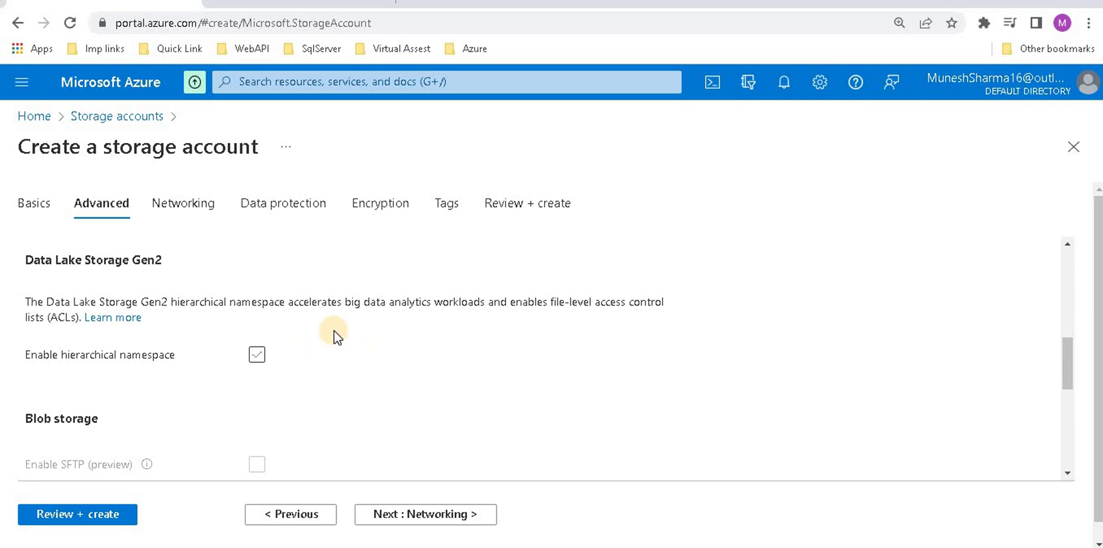
scroll(333, 329, down, 3)
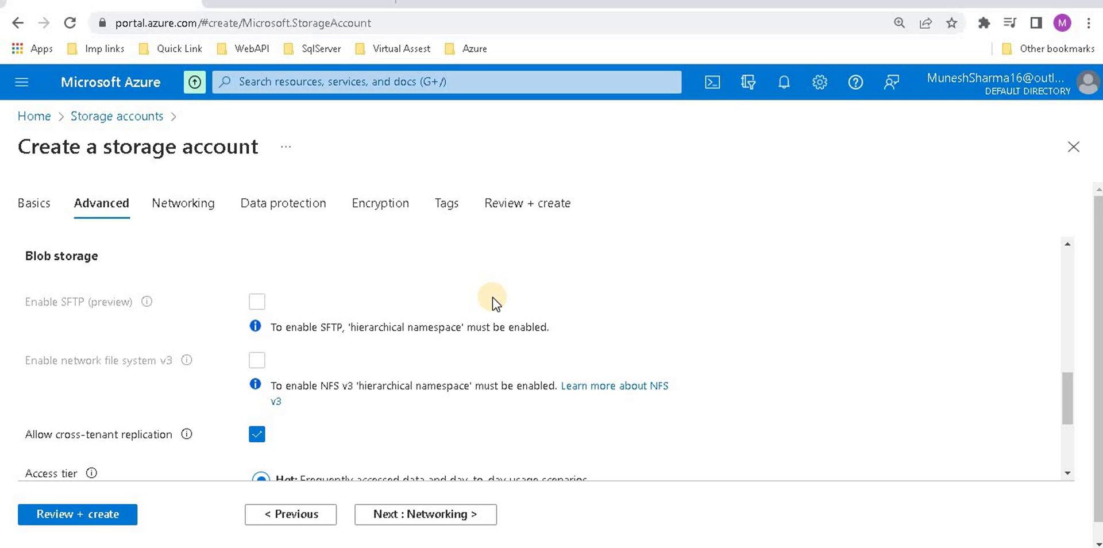
scroll(474, 308, down, 1)
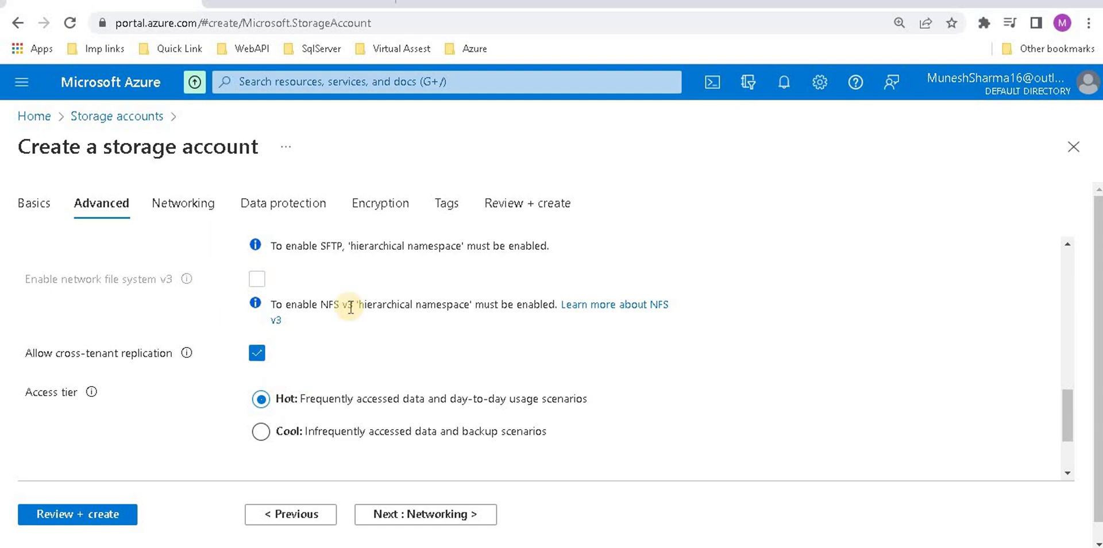
click(426, 517)
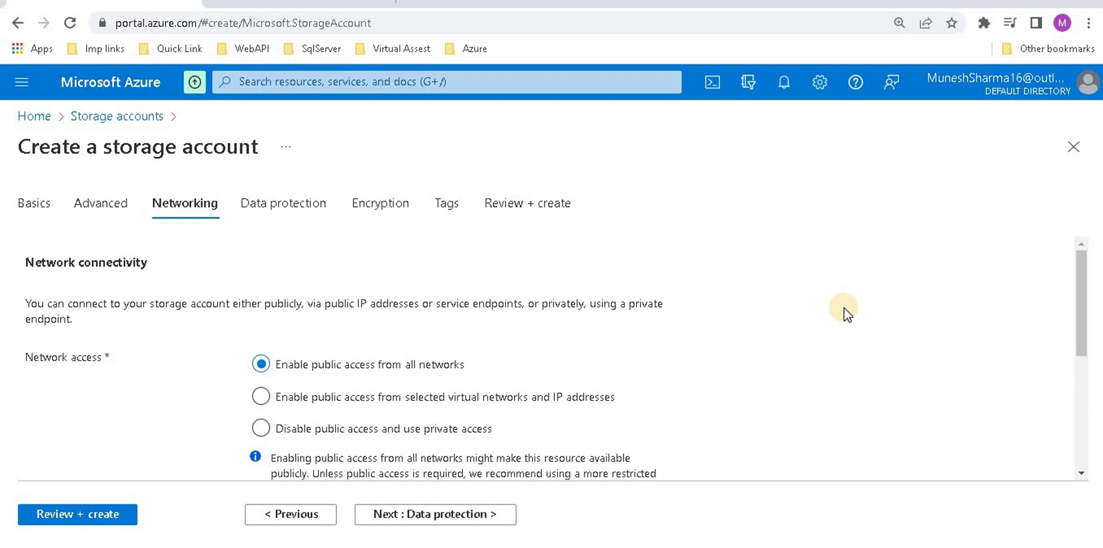
Try the selected virtual networks and private access options for network access, and restore public access from all networks.
scroll(843, 308, down, 1)
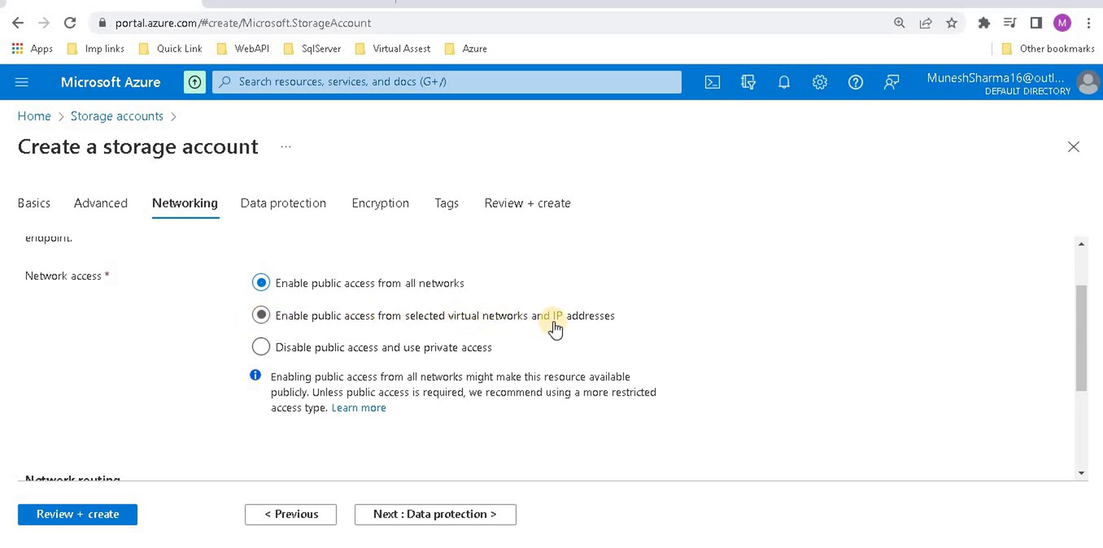
click(289, 322)
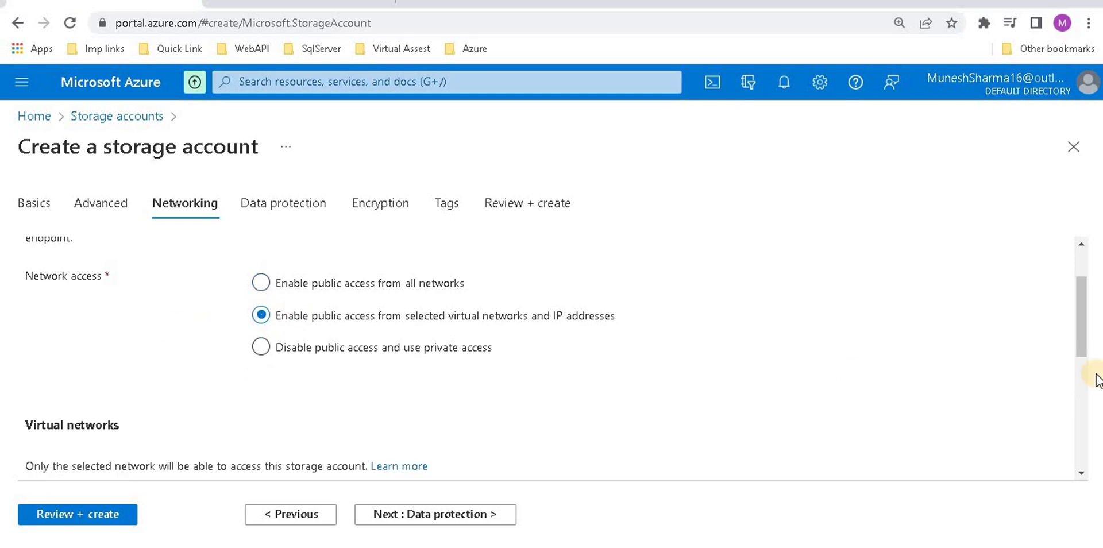
drag(1083, 318, 1085, 380)
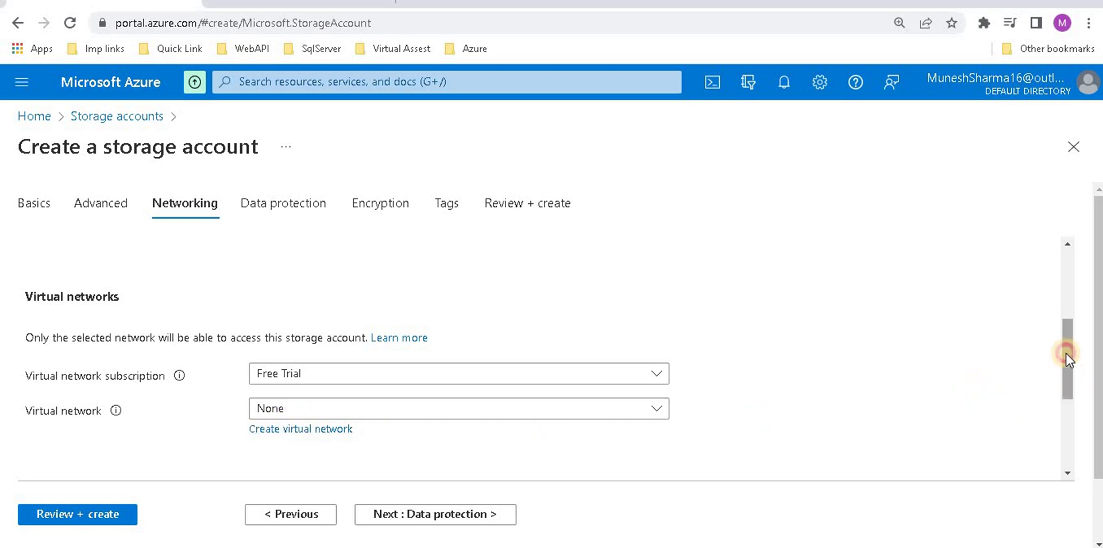
scroll(1067, 354, up, 3)
click(285, 335)
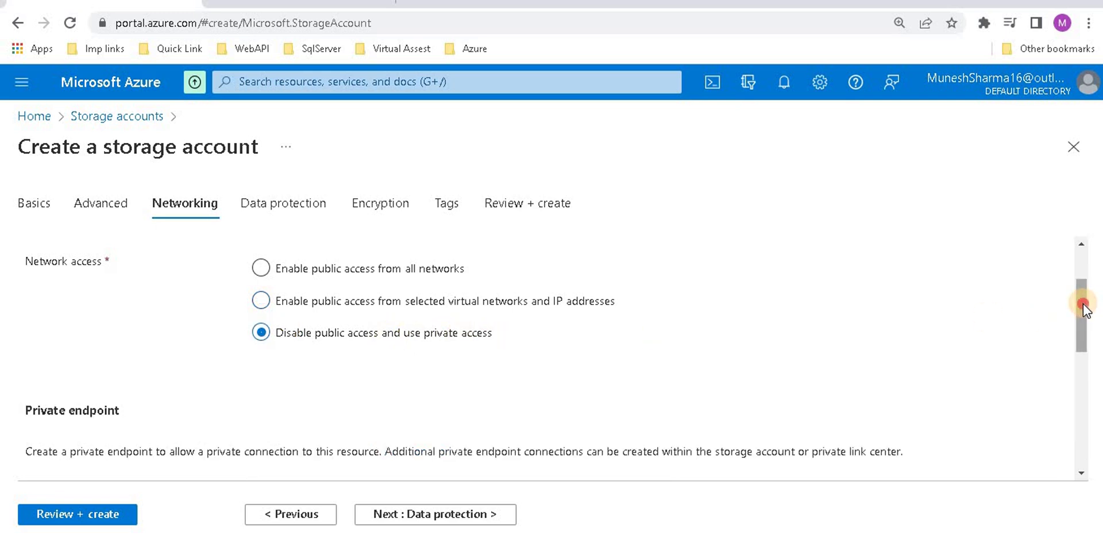
drag(1083, 304, 1093, 357)
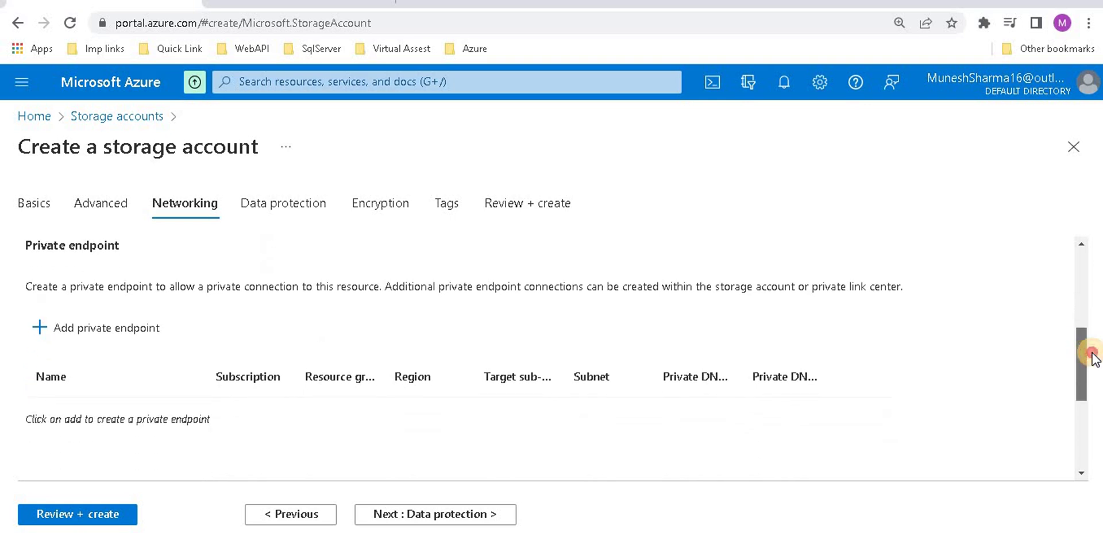
click(1087, 314)
click(289, 323)
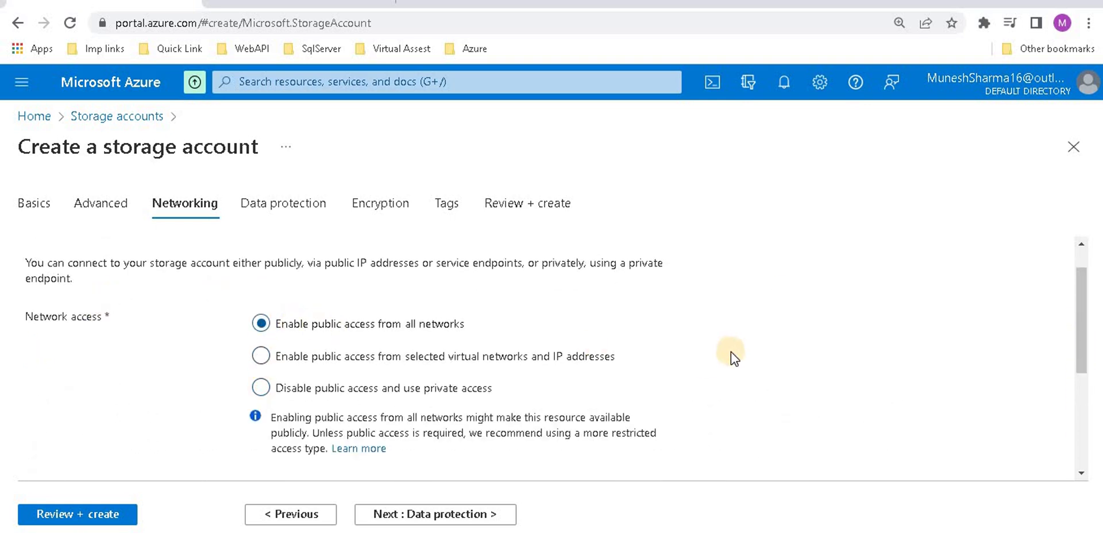
Check the routing preference, keep Microsoft network routing, and proceed to the data protection settings.
scroll(700, 345, down, 3)
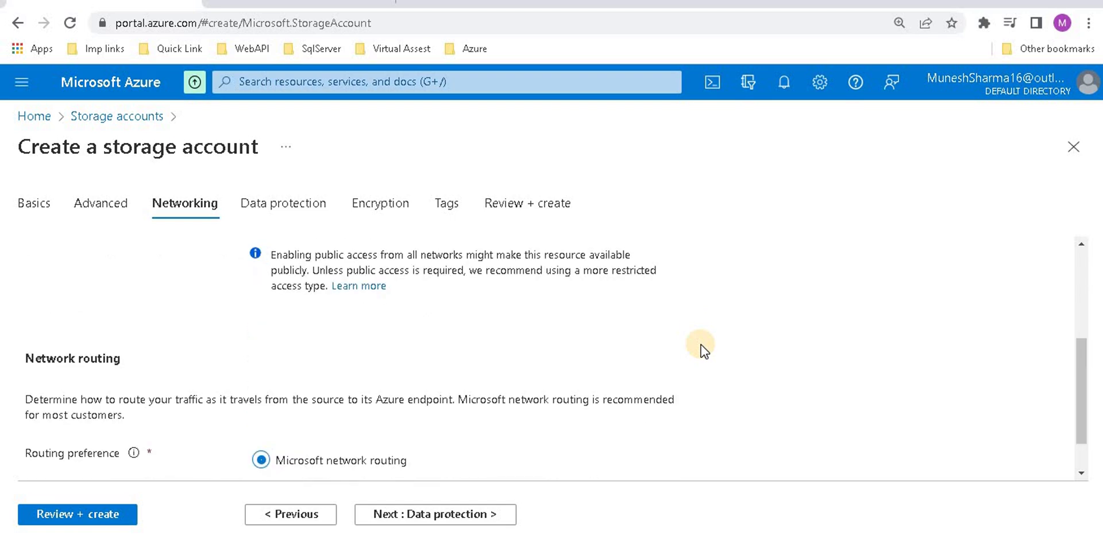
scroll(701, 345, down, 1)
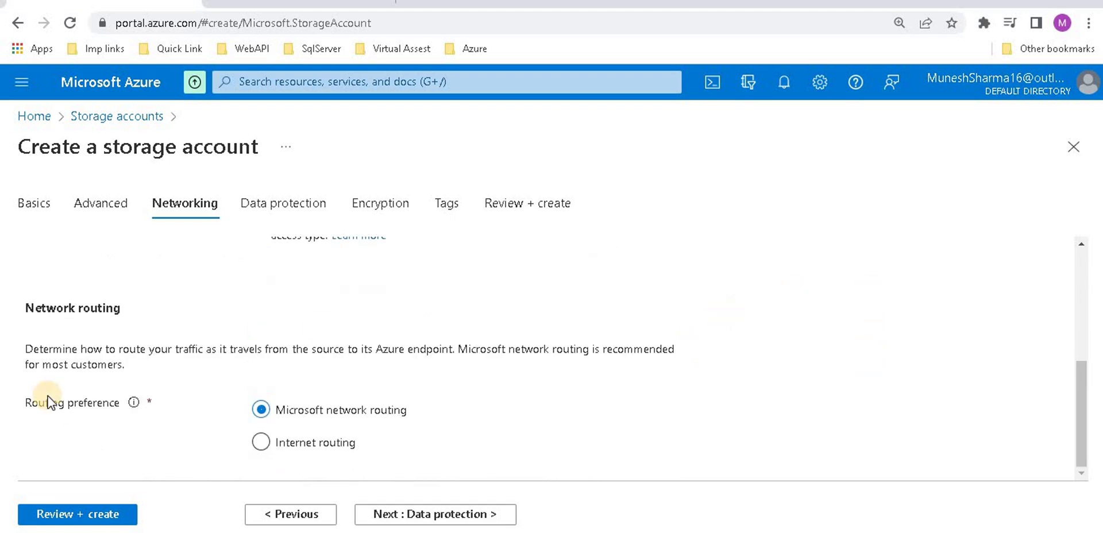
mouse_move(133, 401)
click(440, 517)
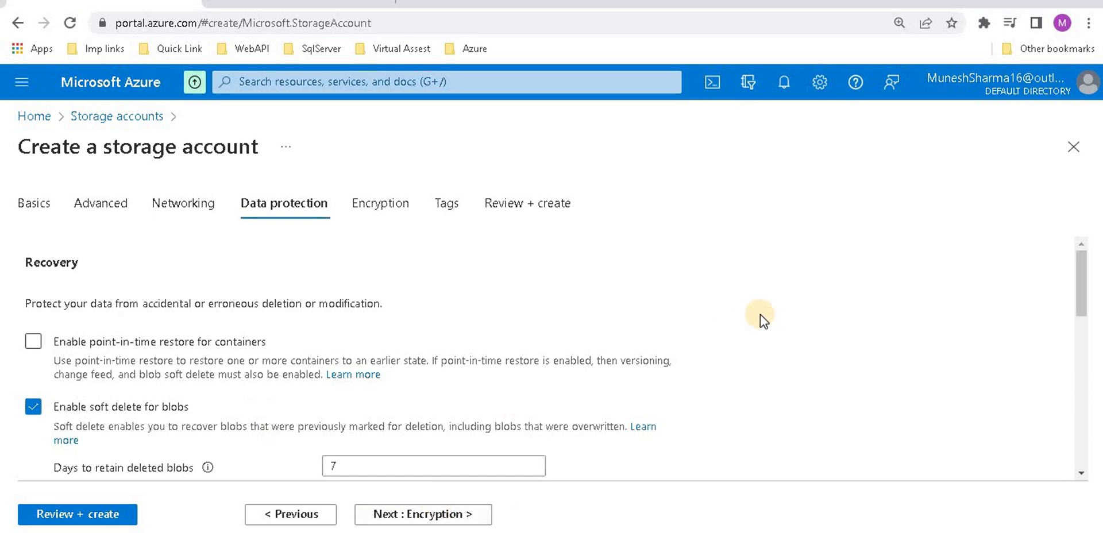
Review the recovery and tracking options, keep soft delete enabled with 7 days of retention, and proceed to the encryption settings.
scroll(760, 314, down, 1)
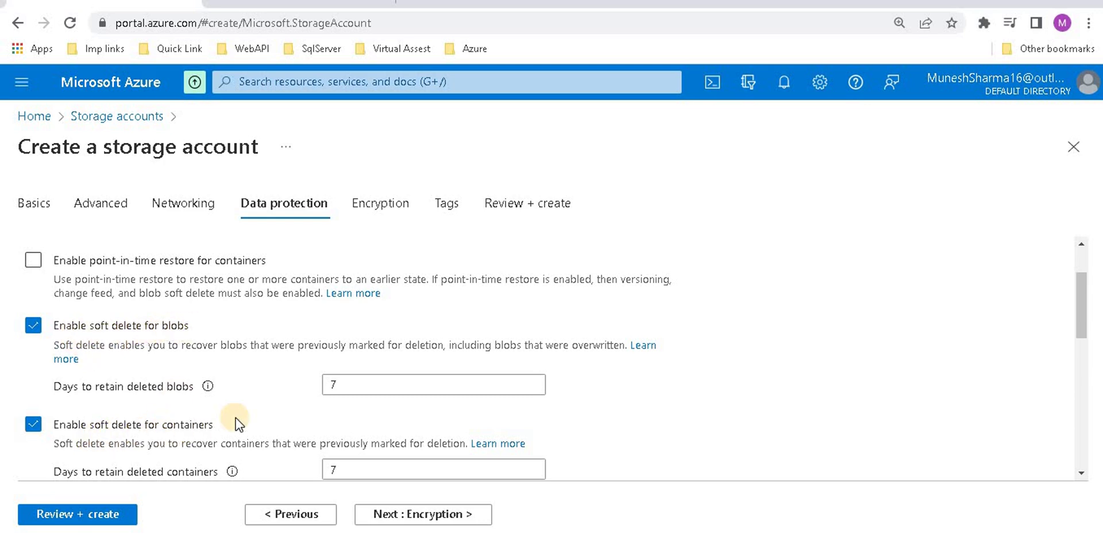
scroll(230, 406, down, 1)
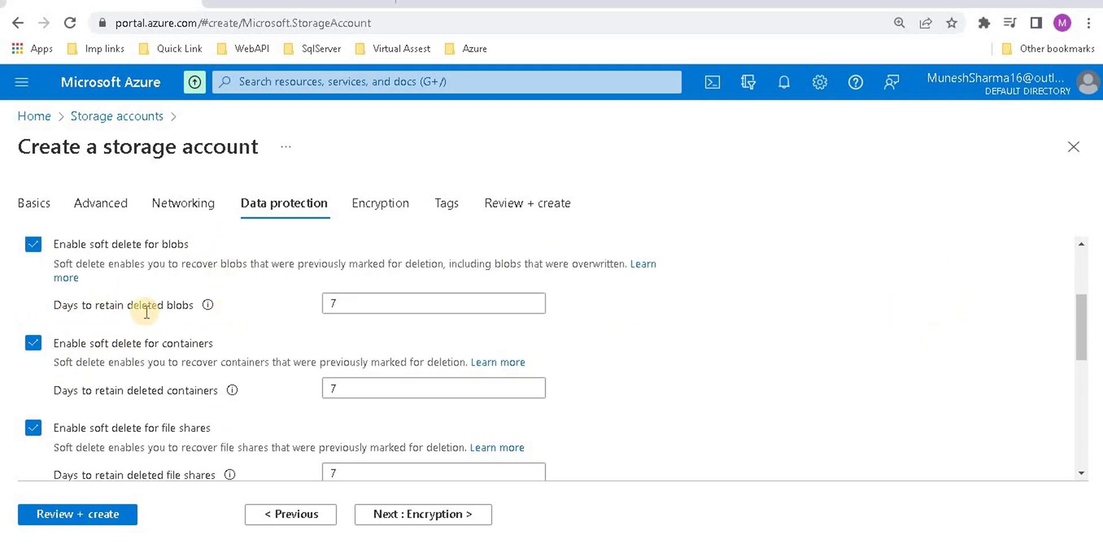
mouse_move(207, 305)
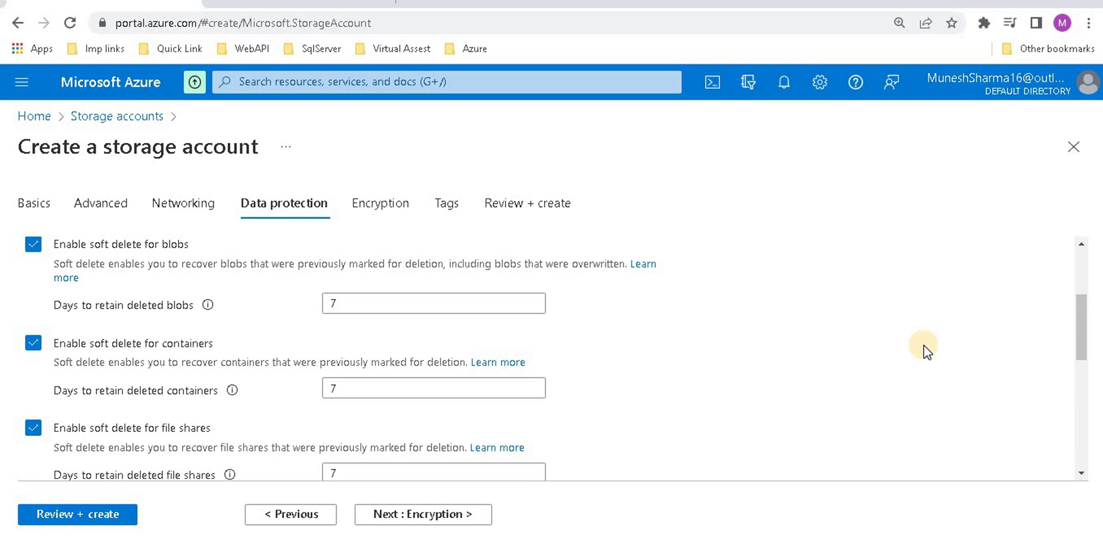
scroll(924, 345, down, 2)
scroll(922, 350, down, 2)
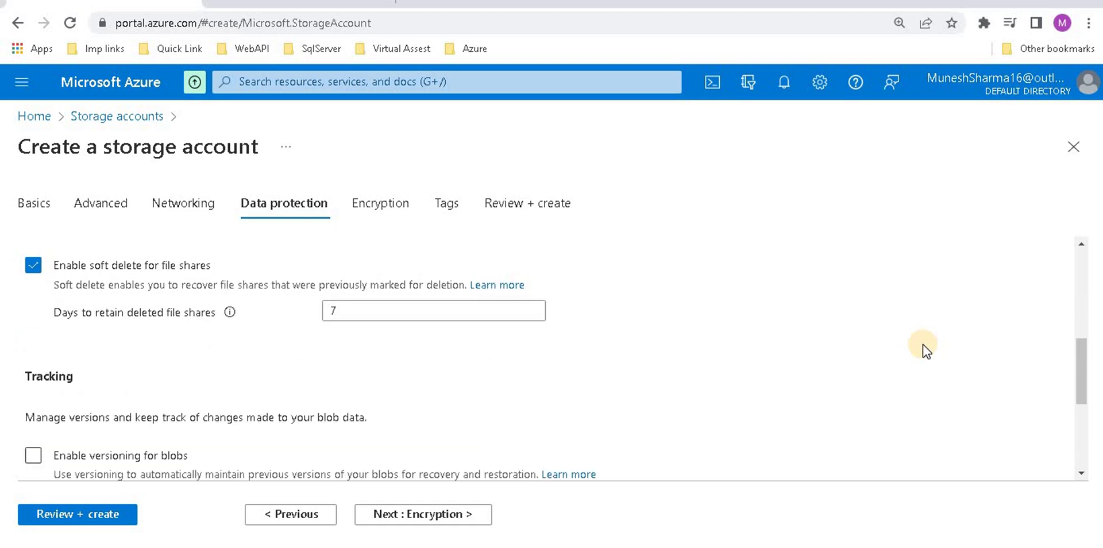
scroll(923, 343, down, 2)
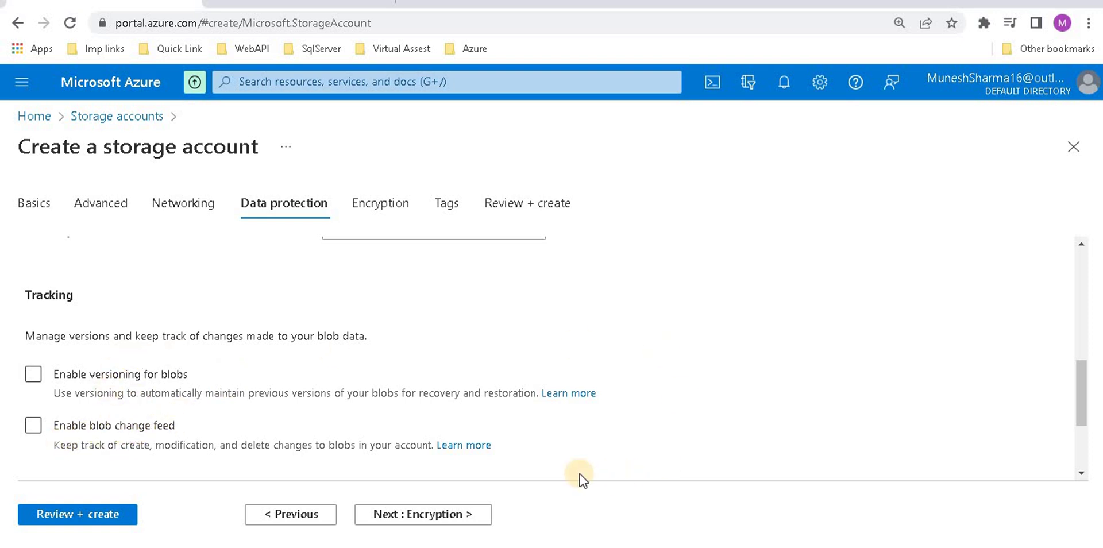
click(458, 515)
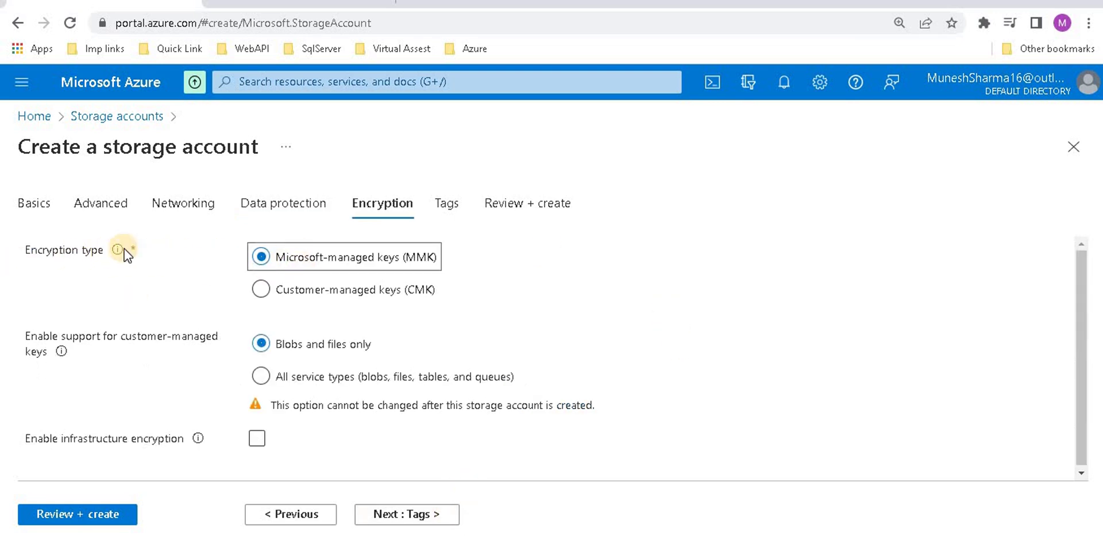
Check the encryption option descriptions, keep Microsoft-managed keys (MMK) with Blobs and files only, and proceed to the tags.
mouse_move(114, 252)
mouse_move(187, 343)
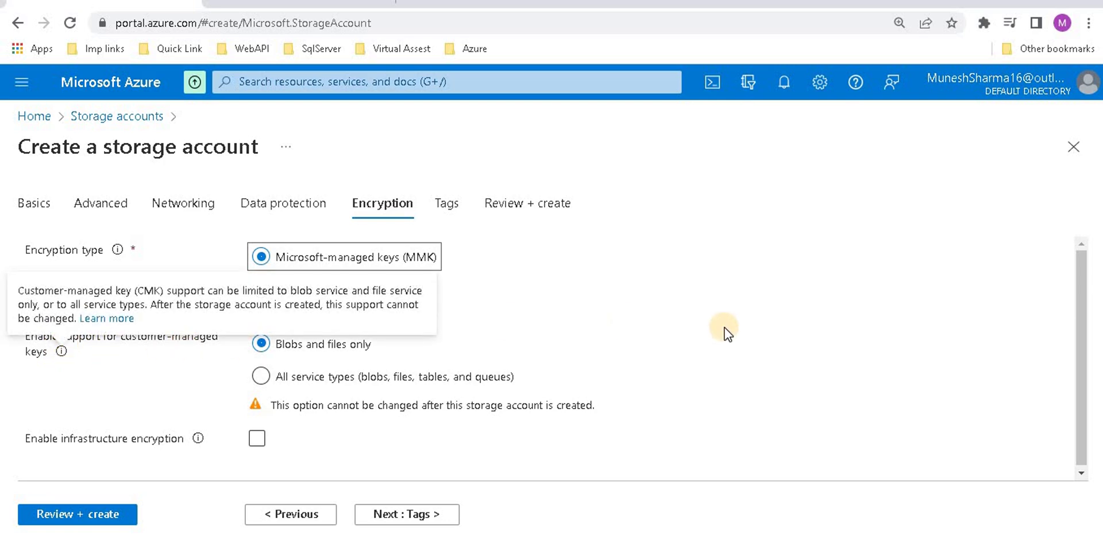
click(316, 378)
click(290, 347)
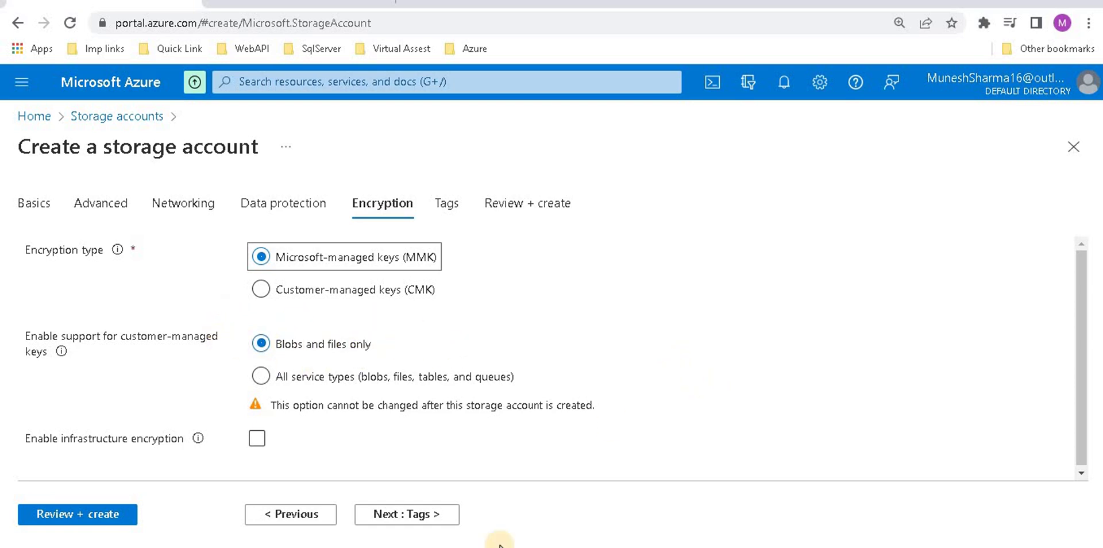
click(408, 515)
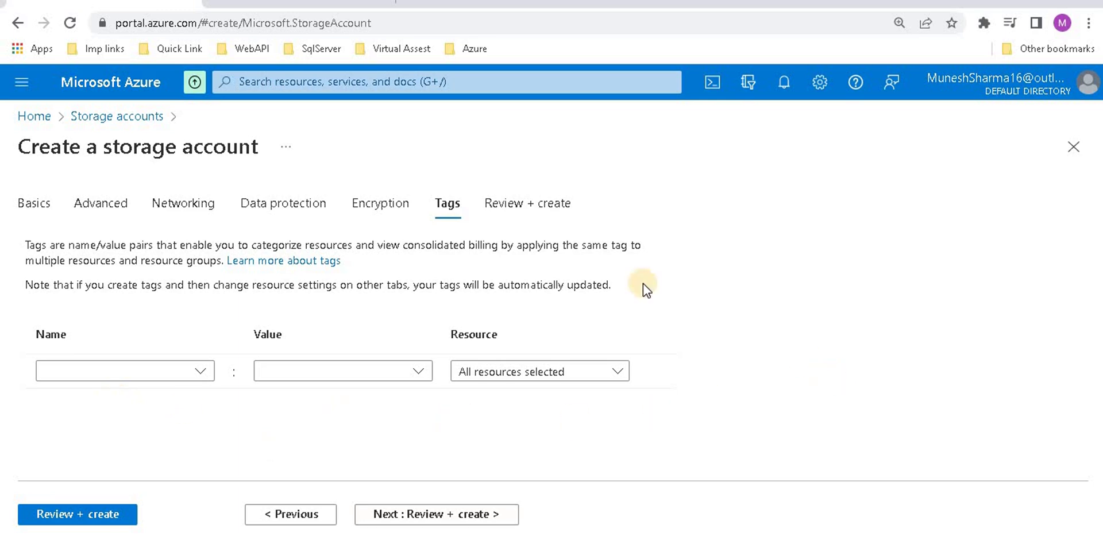
Leave the tags empty, review the validated configuration summary, and create the storage account.
click(467, 513)
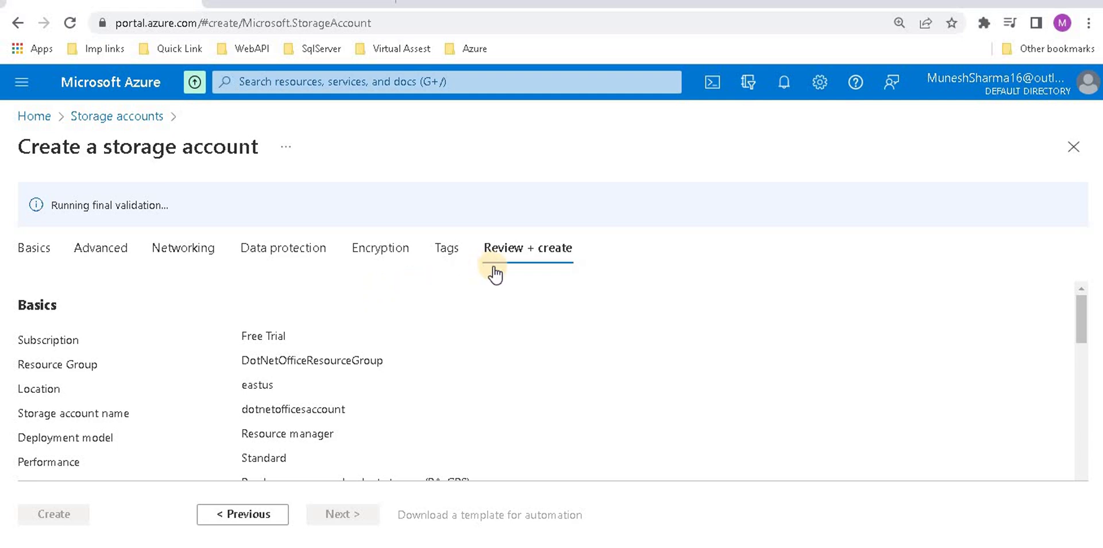
scroll(290, 402, down, 10)
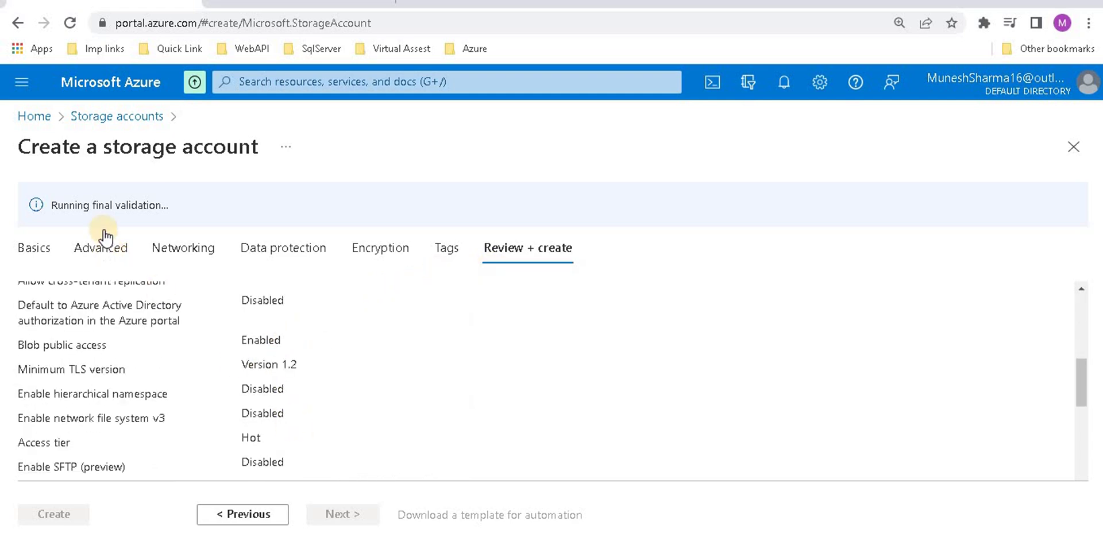
drag(163, 201, 46, 201)
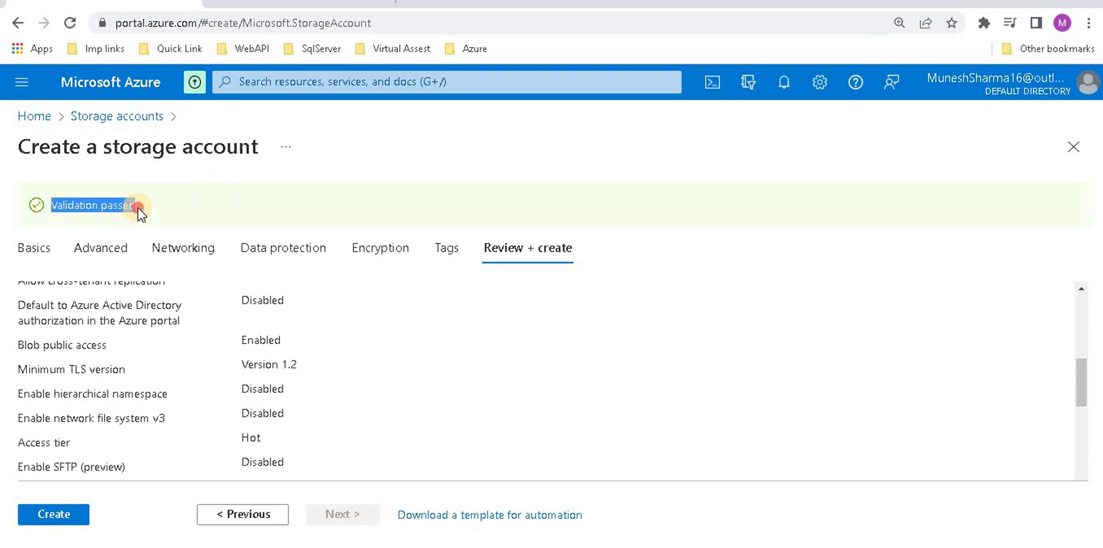
click(81, 205)
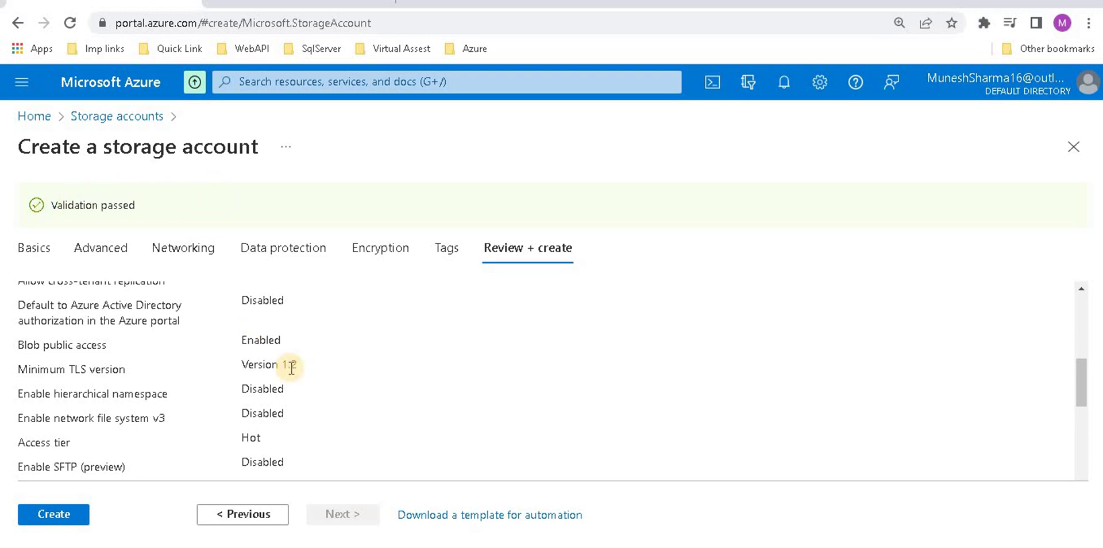
scroll(206, 340, down, 10)
scroll(206, 340, down, 1)
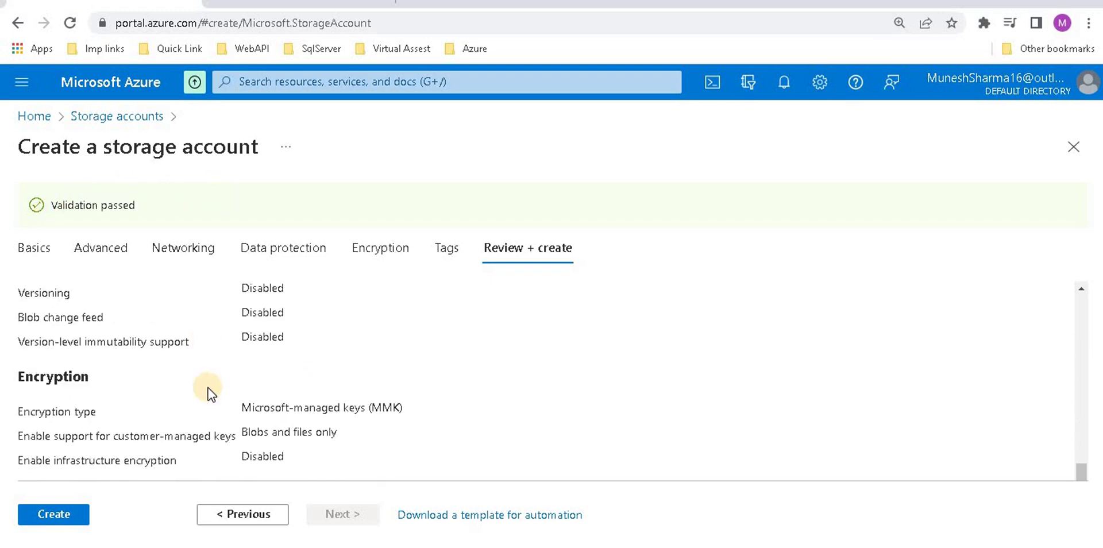
scroll(208, 388, up, 4)
scroll(189, 298, up, 10)
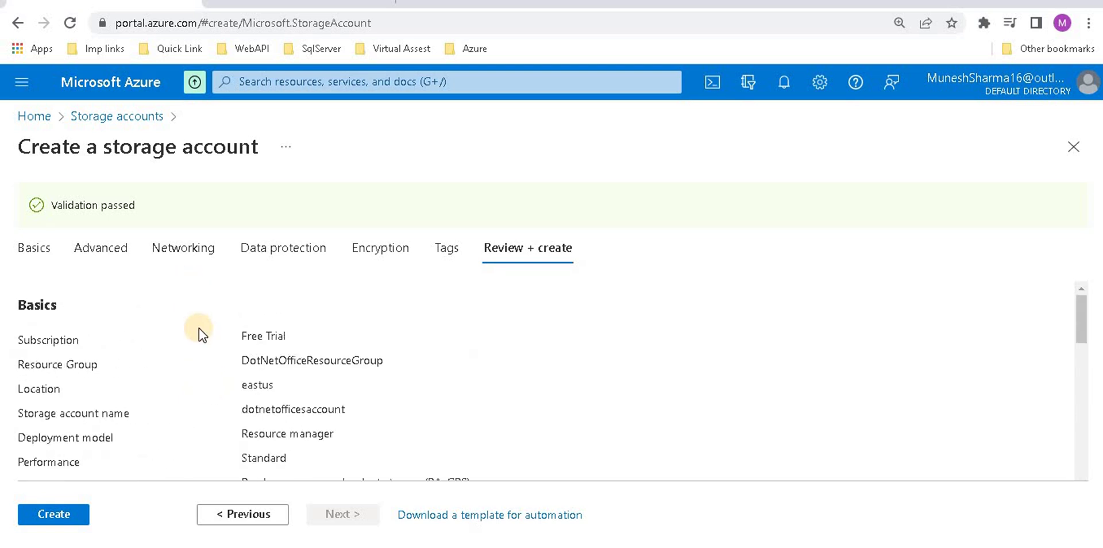
click(51, 514)
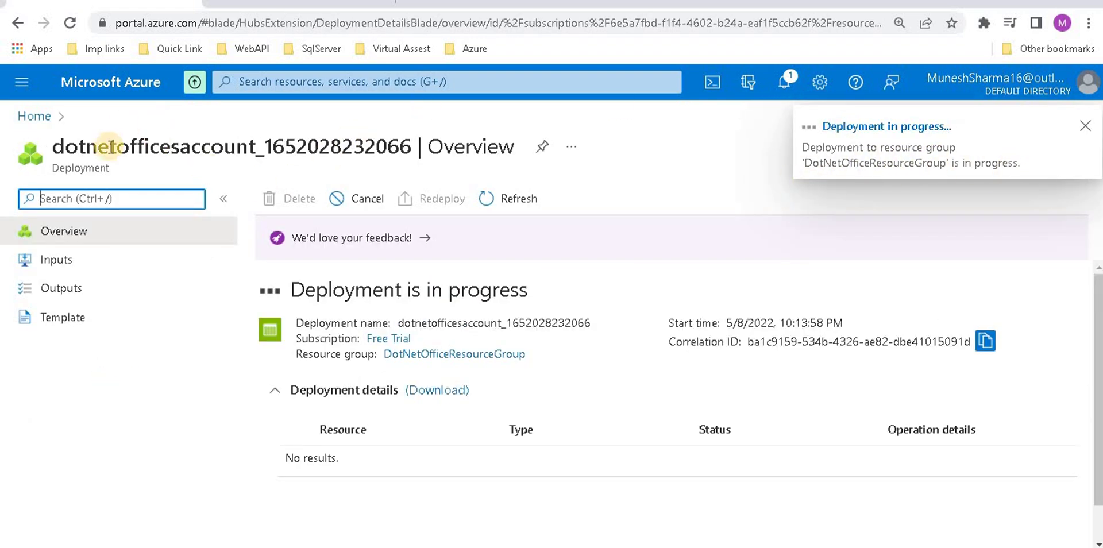
Check the deployment name and status of the new storage account, and briefly view the deployment details.
double_click(217, 147)
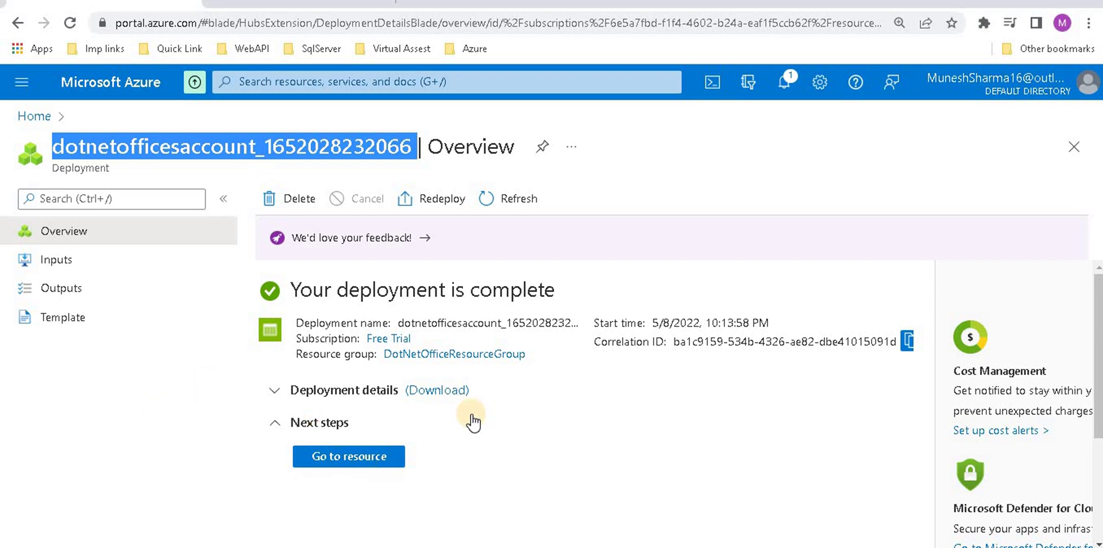
click(276, 391)
click(276, 392)
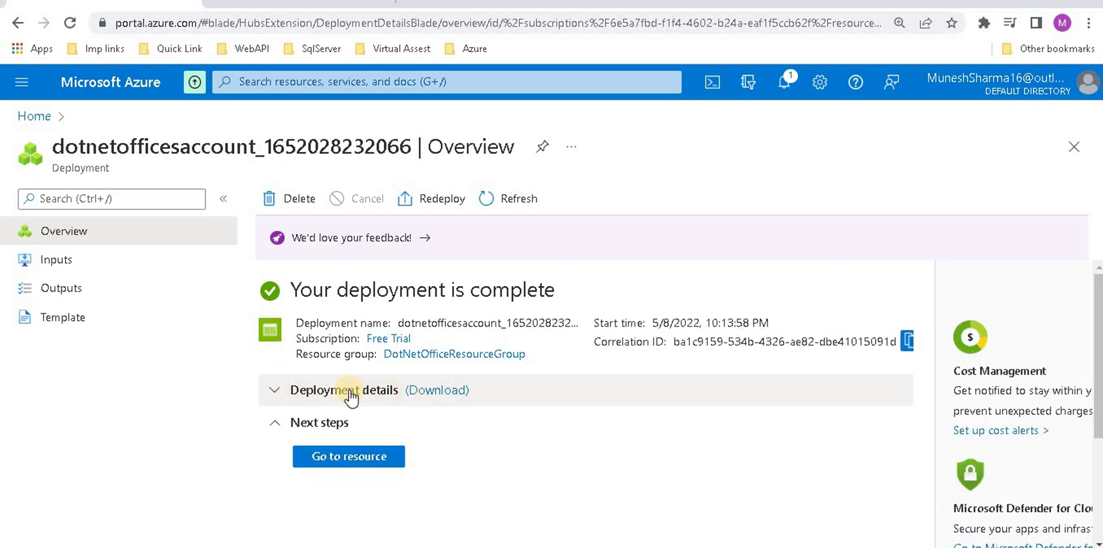